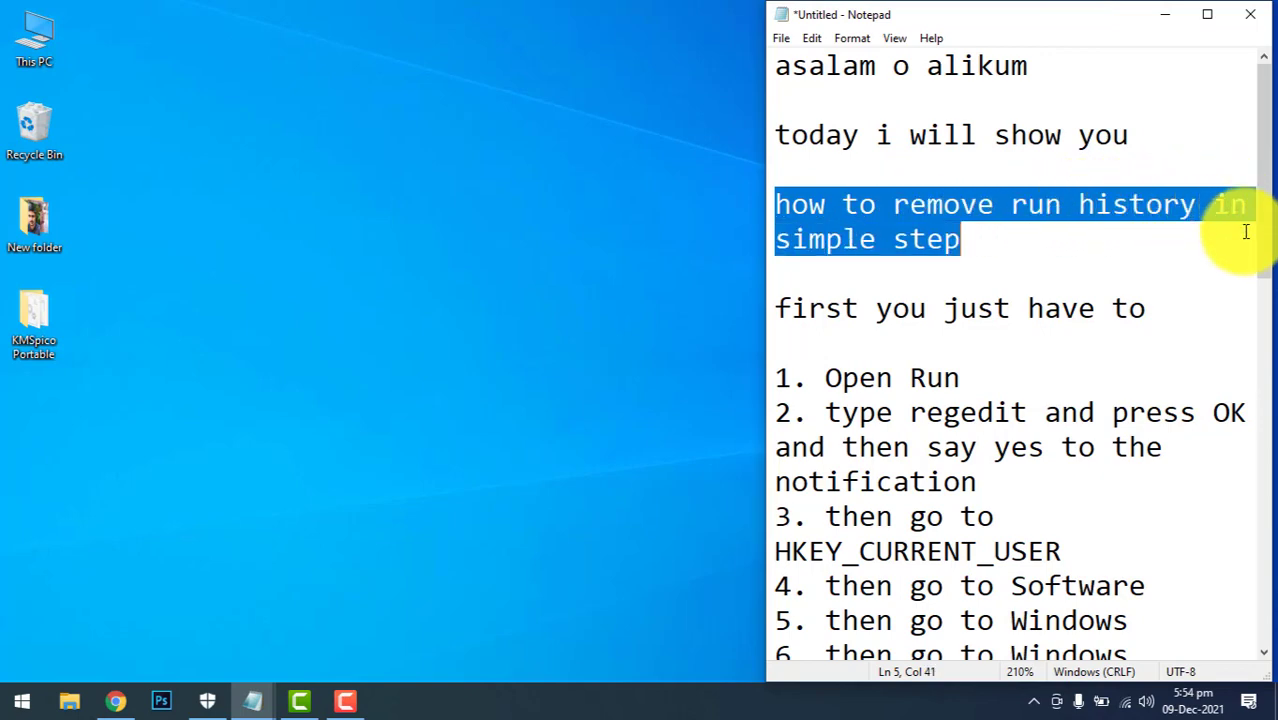
Read the introduction and the first instruction in the Notepad notes on removing the Run history.
{"action": "left_click", "coordinate": [962, 232]}
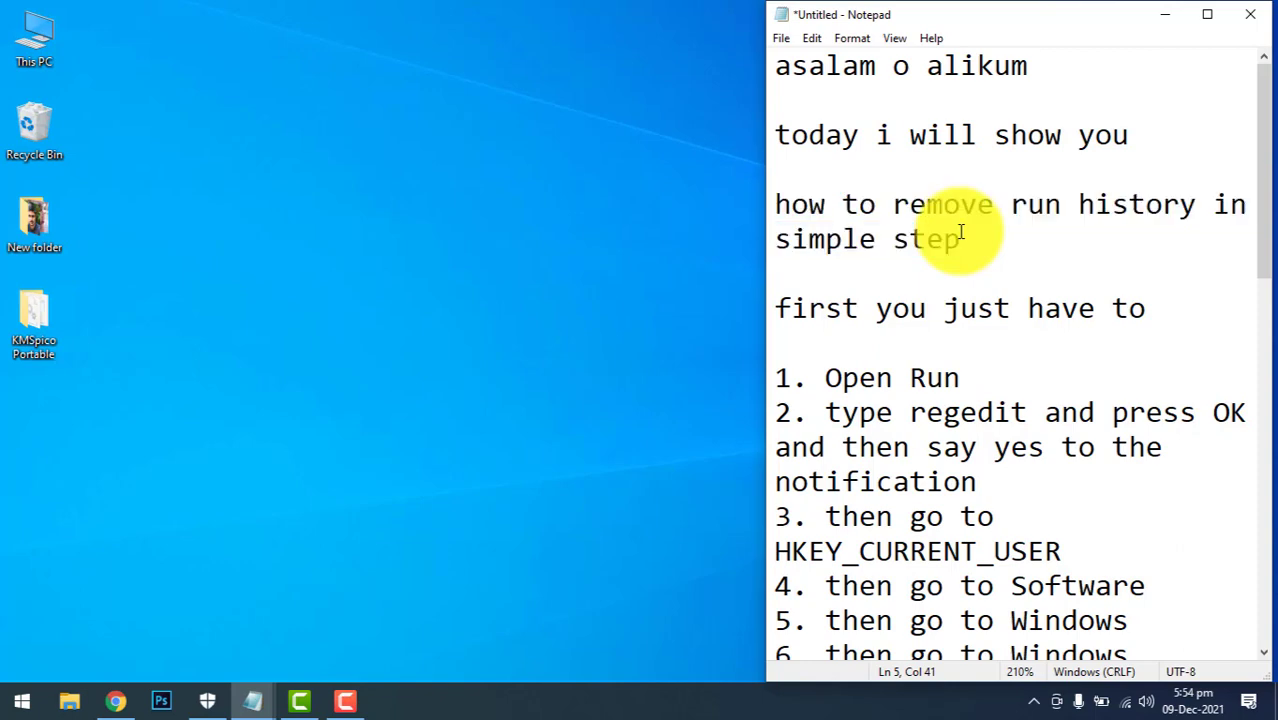
{"action": "left_click_drag", "start_coordinate": [779, 311], "coordinate": [1150, 314]}
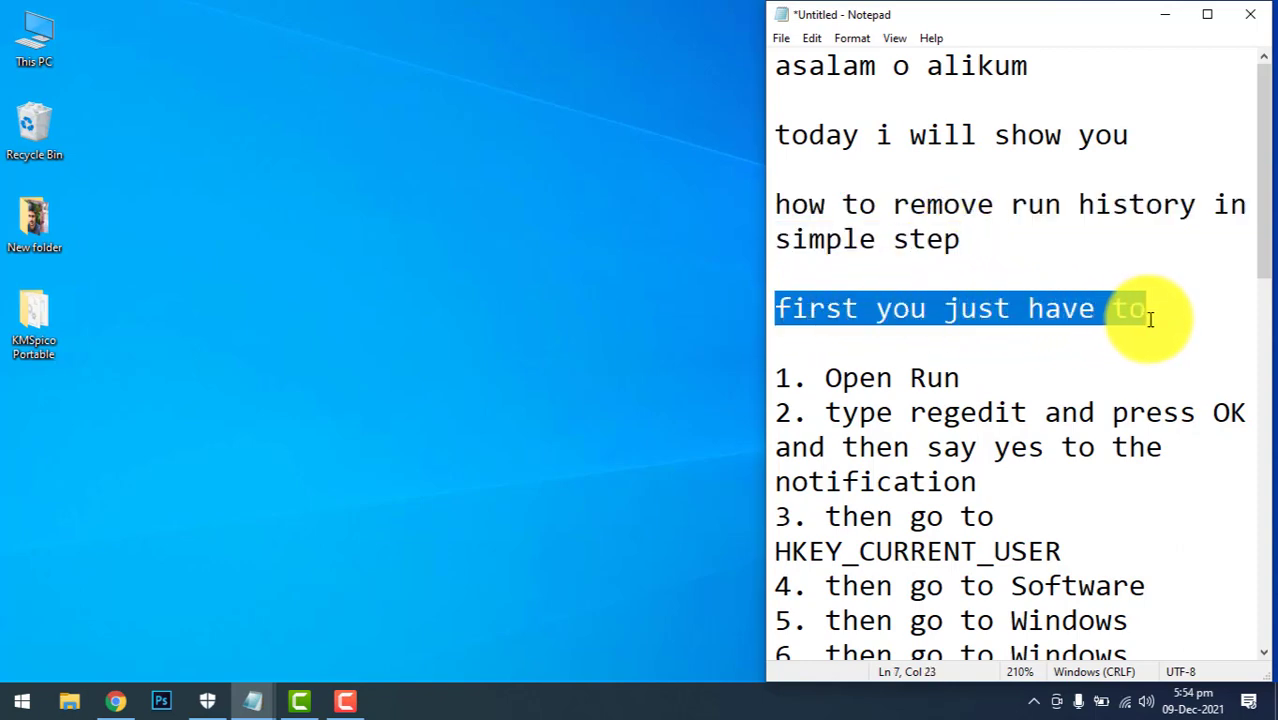
{"action": "left_click", "coordinate": [1154, 331]}
{"action": "left_click_drag", "start_coordinate": [779, 380], "coordinate": [983, 380]}
{"action": "left_click", "coordinate": [983, 380]}
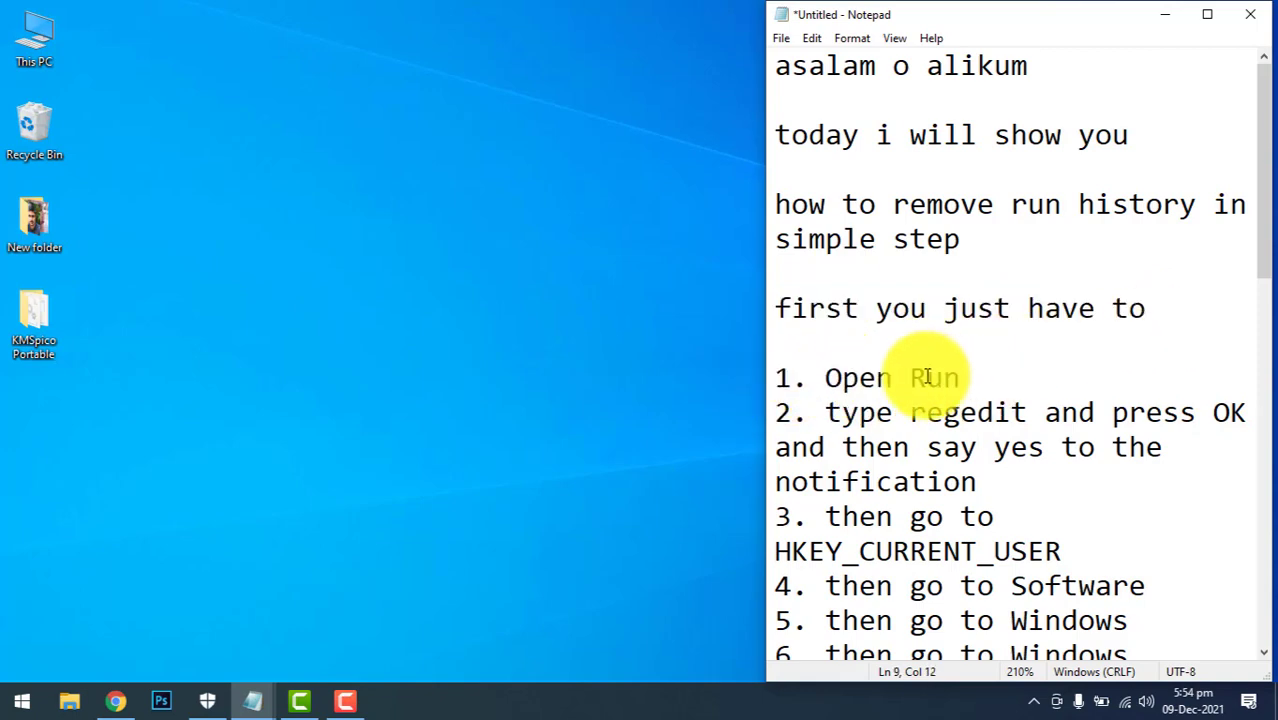
Search for the Run app, open it, and place its dialog on the desktop beside the notes.
{"action": "left_click", "coordinate": [22, 701]}
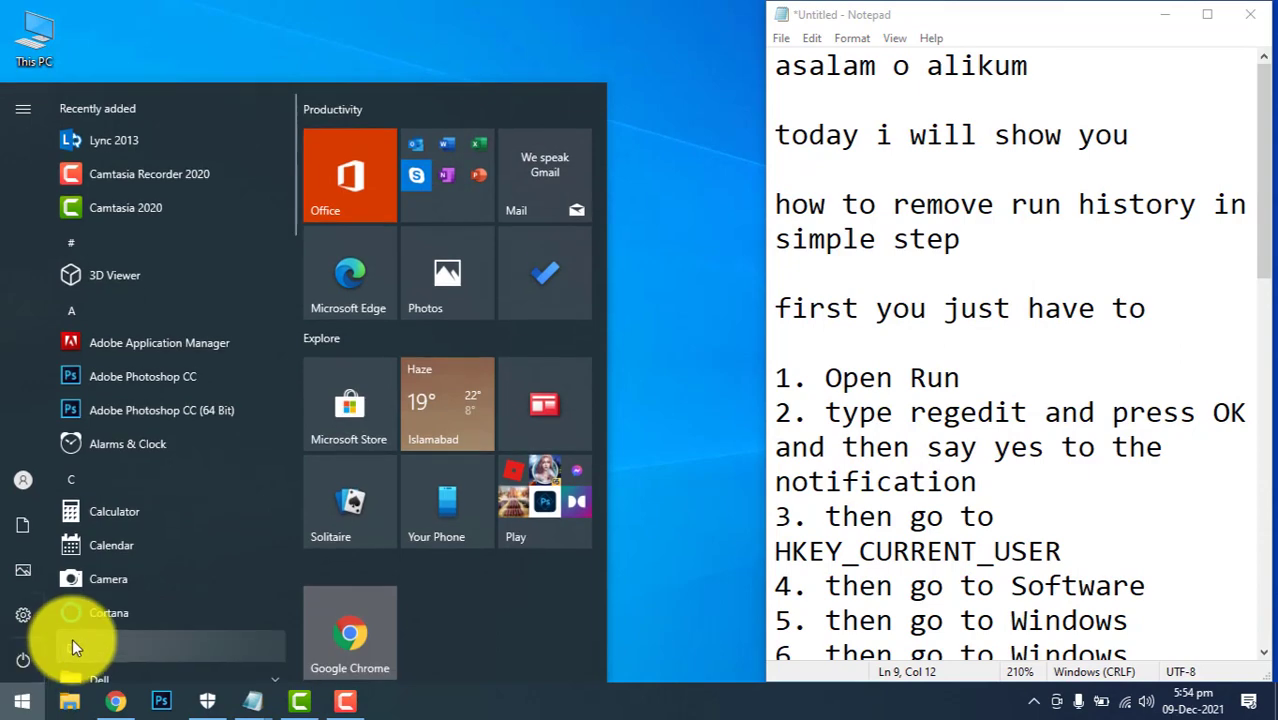
{"action": "type", "text": "run"}
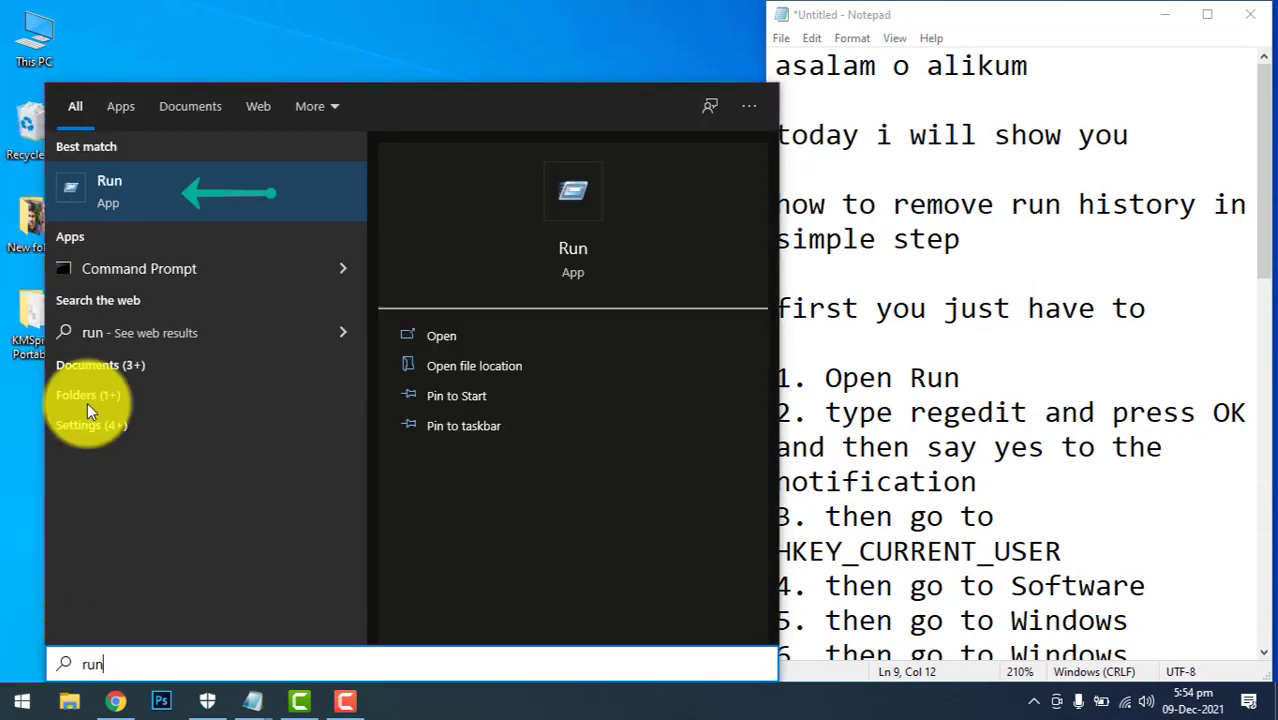
{"action": "left_click", "coordinate": [128, 185]}
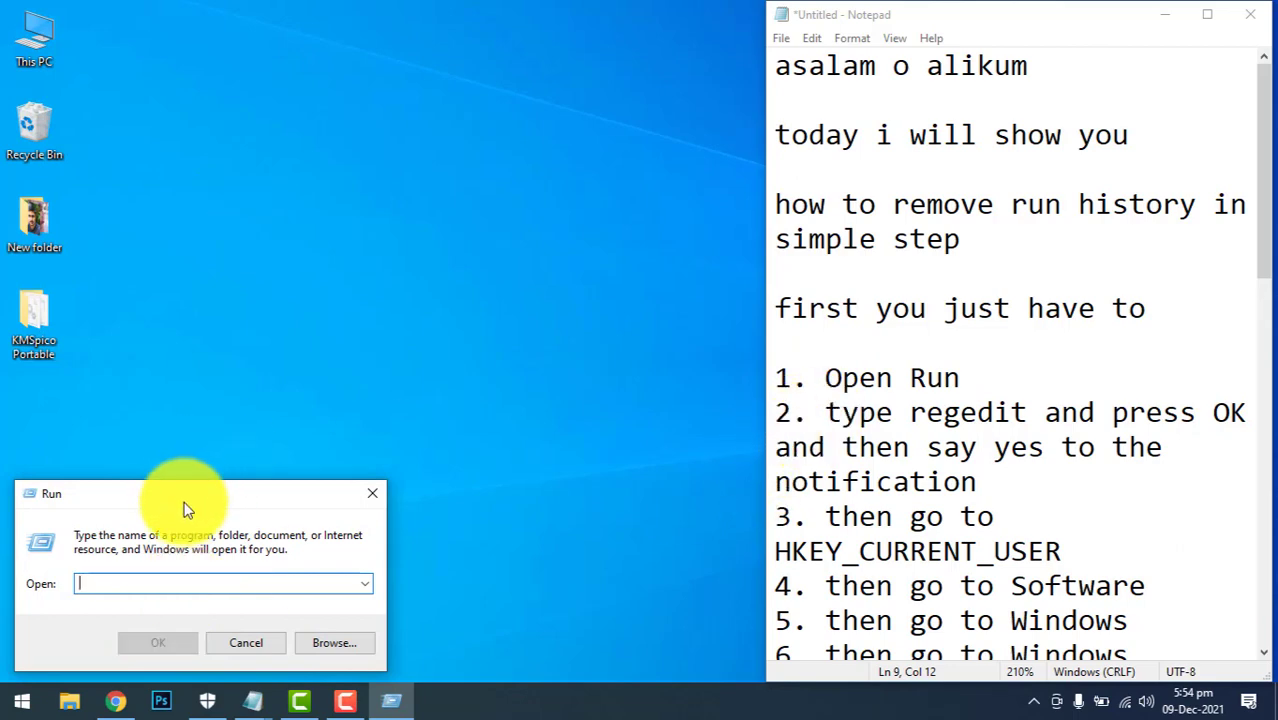
{"action": "left_click_drag", "start_coordinate": [183, 495], "coordinate": [512, 285]}
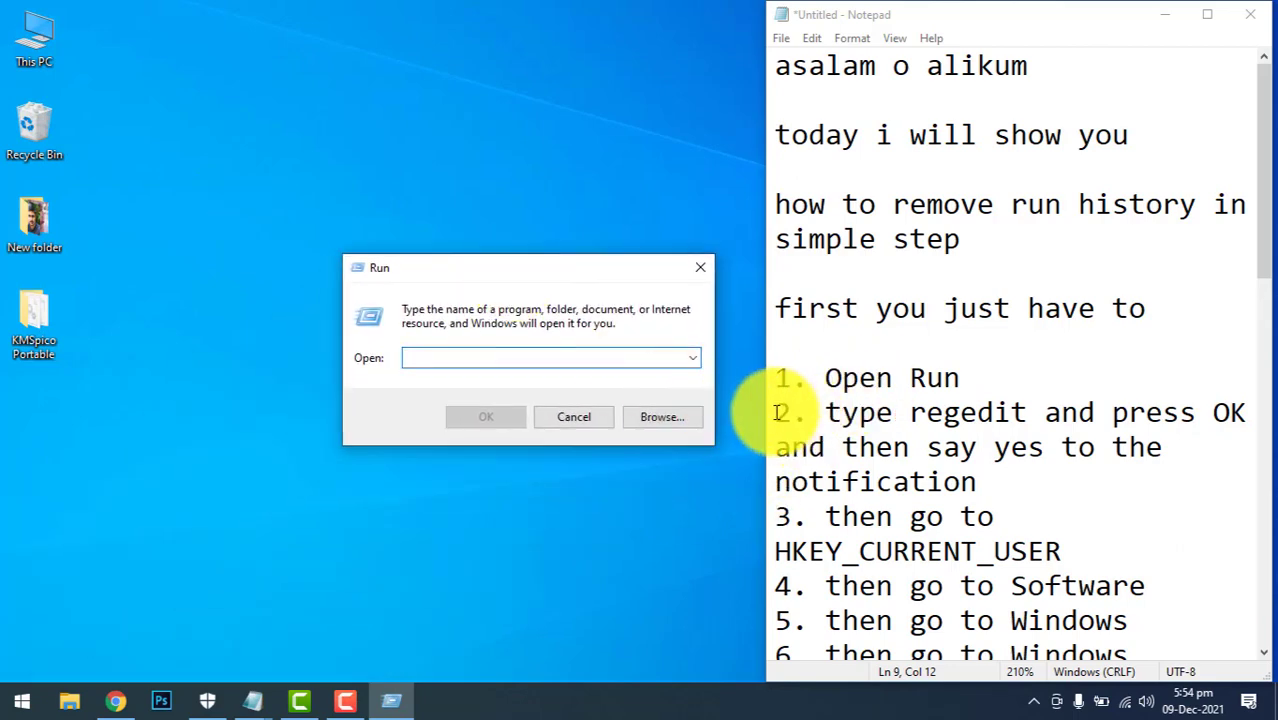
Enter regedit as the program to open in the Run dialog, following step 2 of the notes.
{"action": "left_click_drag", "start_coordinate": [772, 414], "coordinate": [1017, 416]}
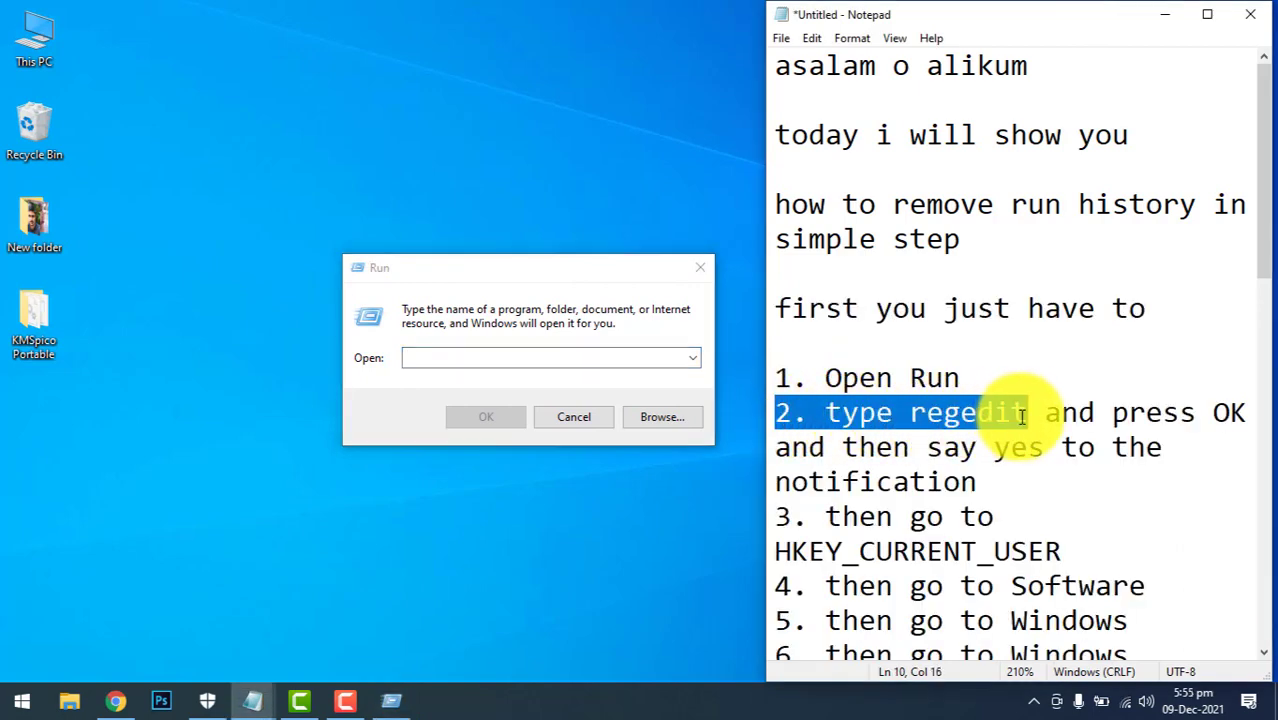
{"action": "left_click", "coordinate": [1030, 417]}
{"action": "double_click", "coordinate": [960, 418]}
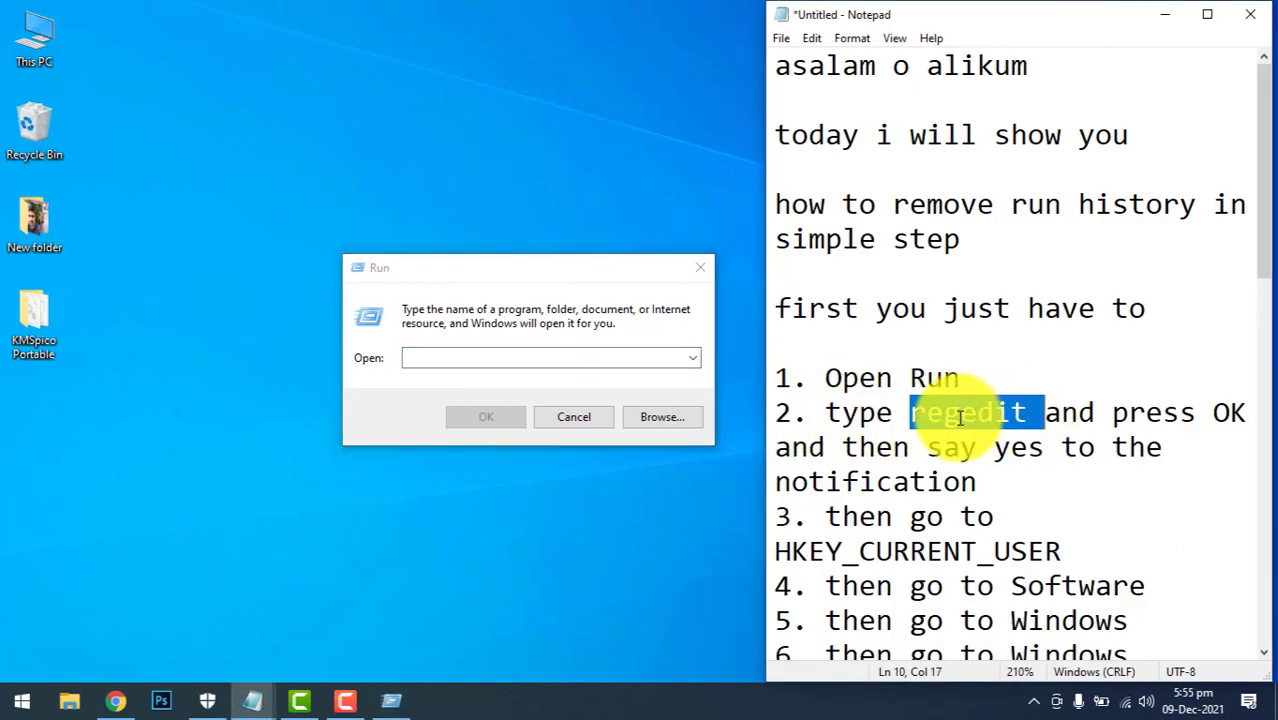
{"action": "left_click", "coordinate": [1045, 412]}
{"action": "double_click", "coordinate": [1040, 412]}
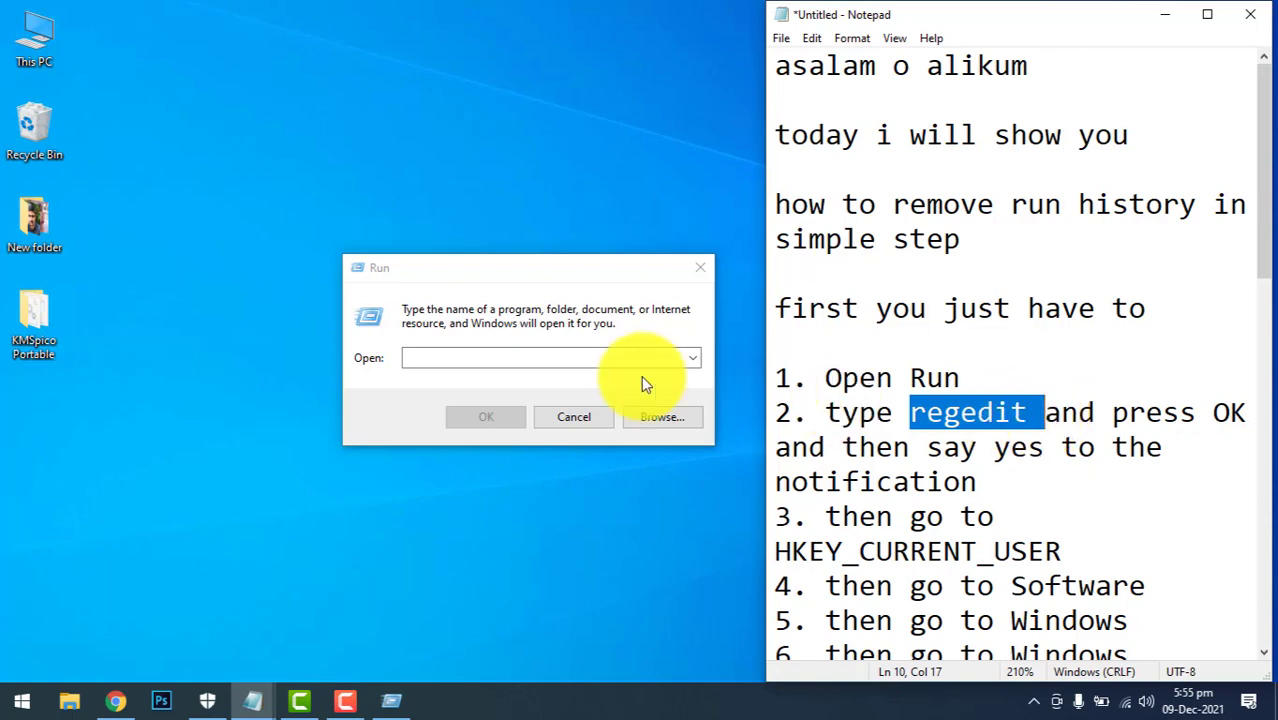
{"action": "left_click", "coordinate": [573, 358]}
{"action": "type", "text": "rege"}
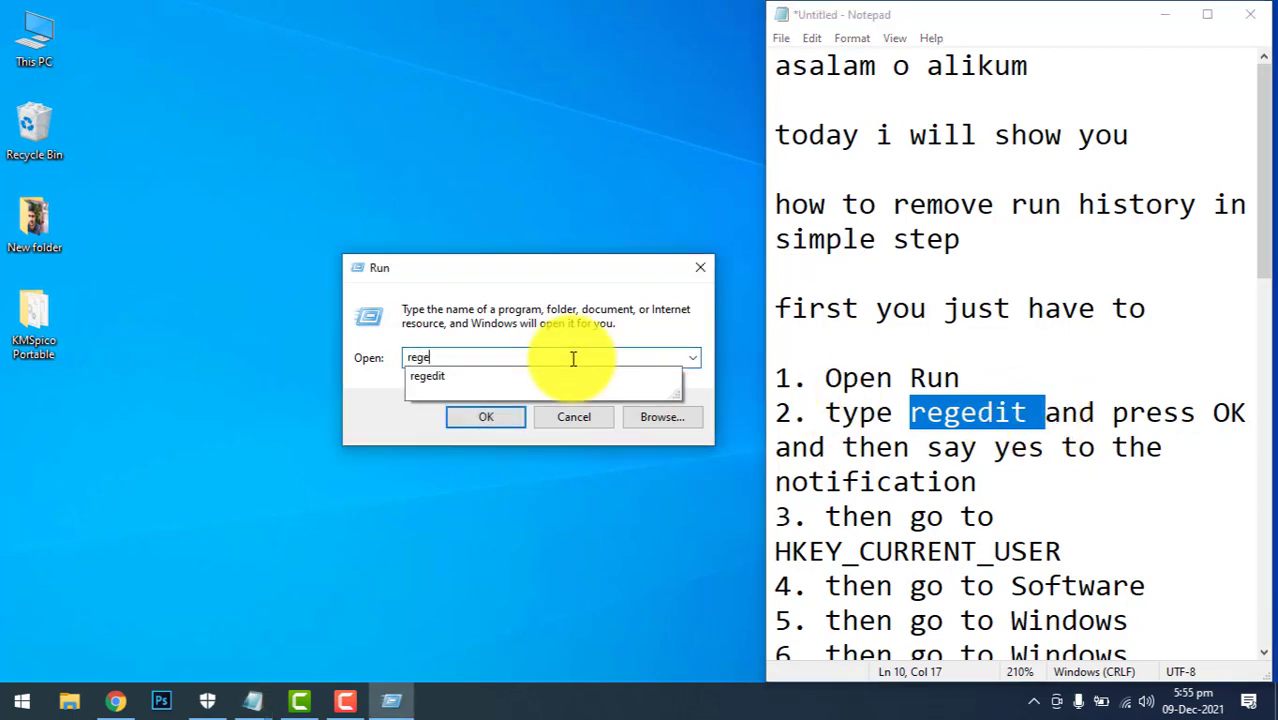
{"action": "type", "text": "do"}
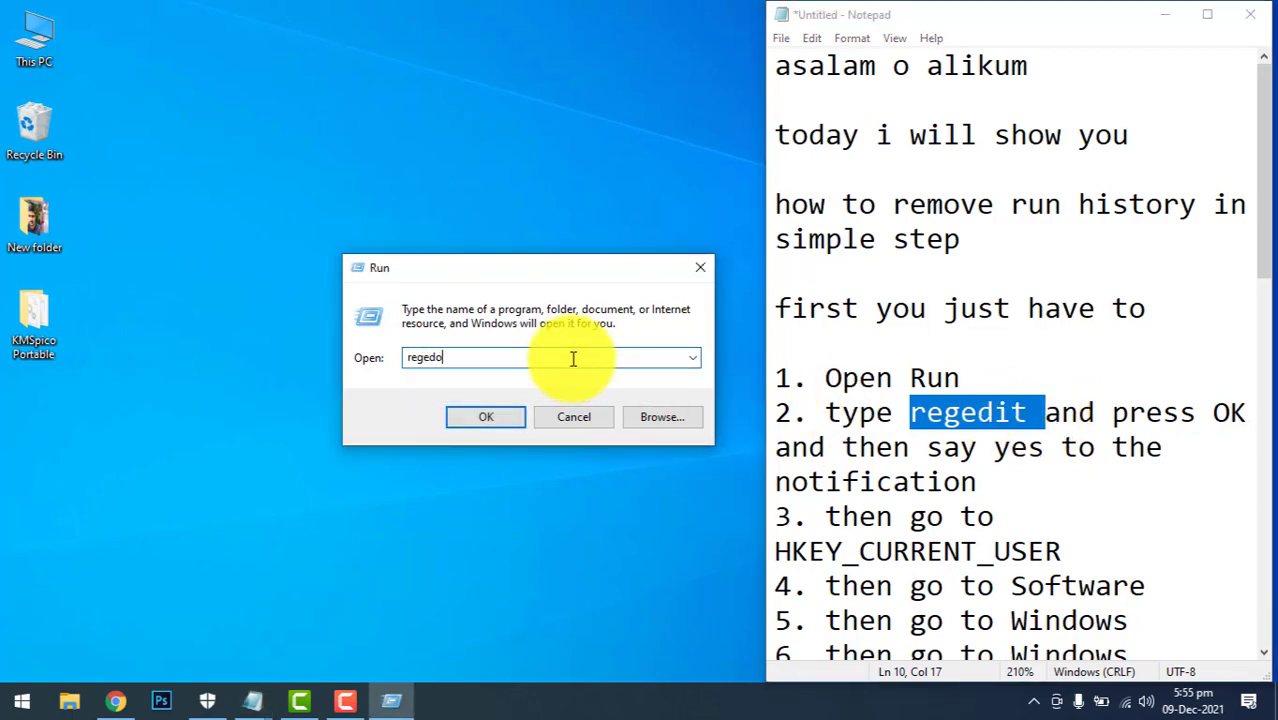
{"action": "key", "text": "BackSpace"}
{"action": "type", "text": "it"}
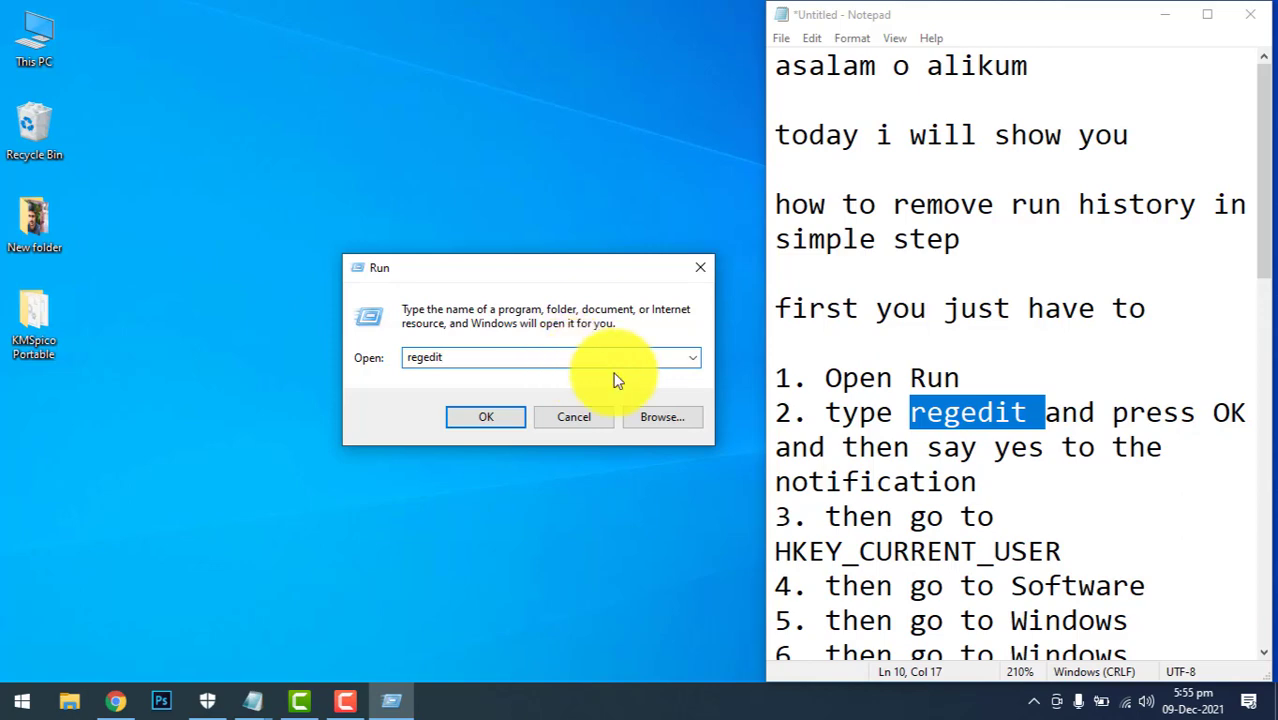
Check the rest of step 2 in the notes and run the regedit command to launch Registry Editor.
{"action": "left_click", "coordinate": [1045, 415]}
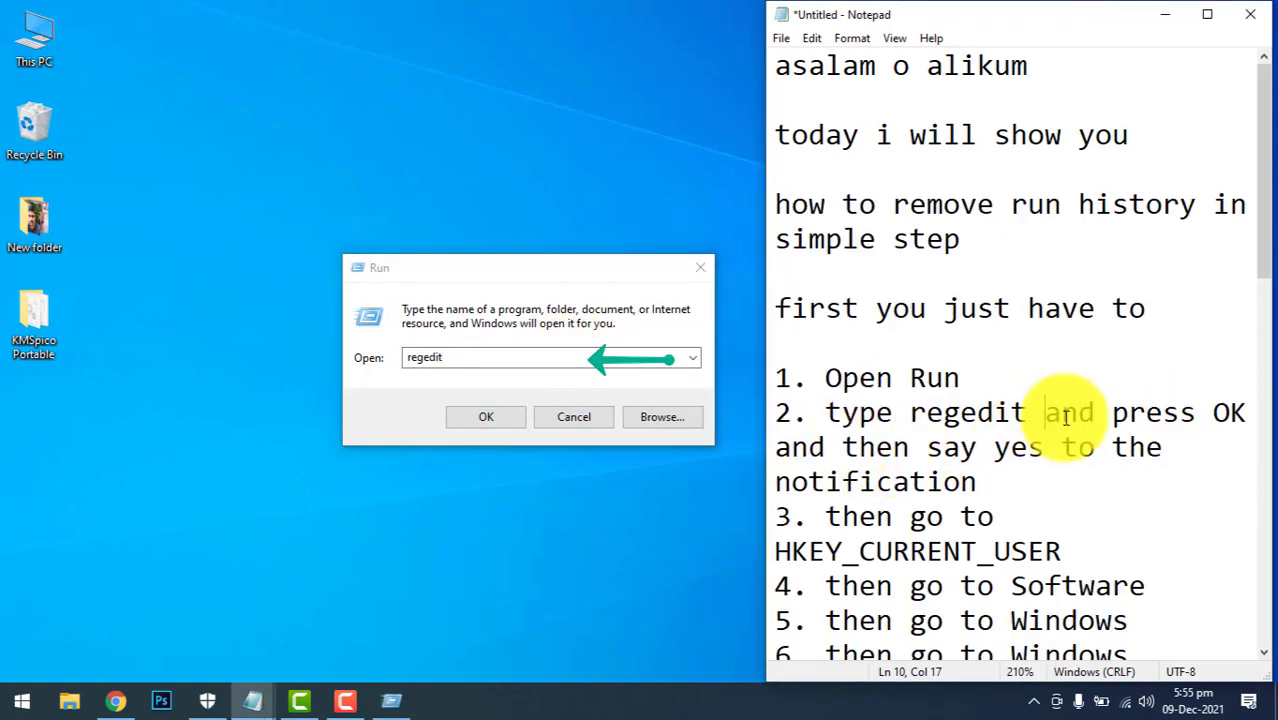
{"action": "left_click_drag", "start_coordinate": [1059, 416], "coordinate": [1166, 484]}
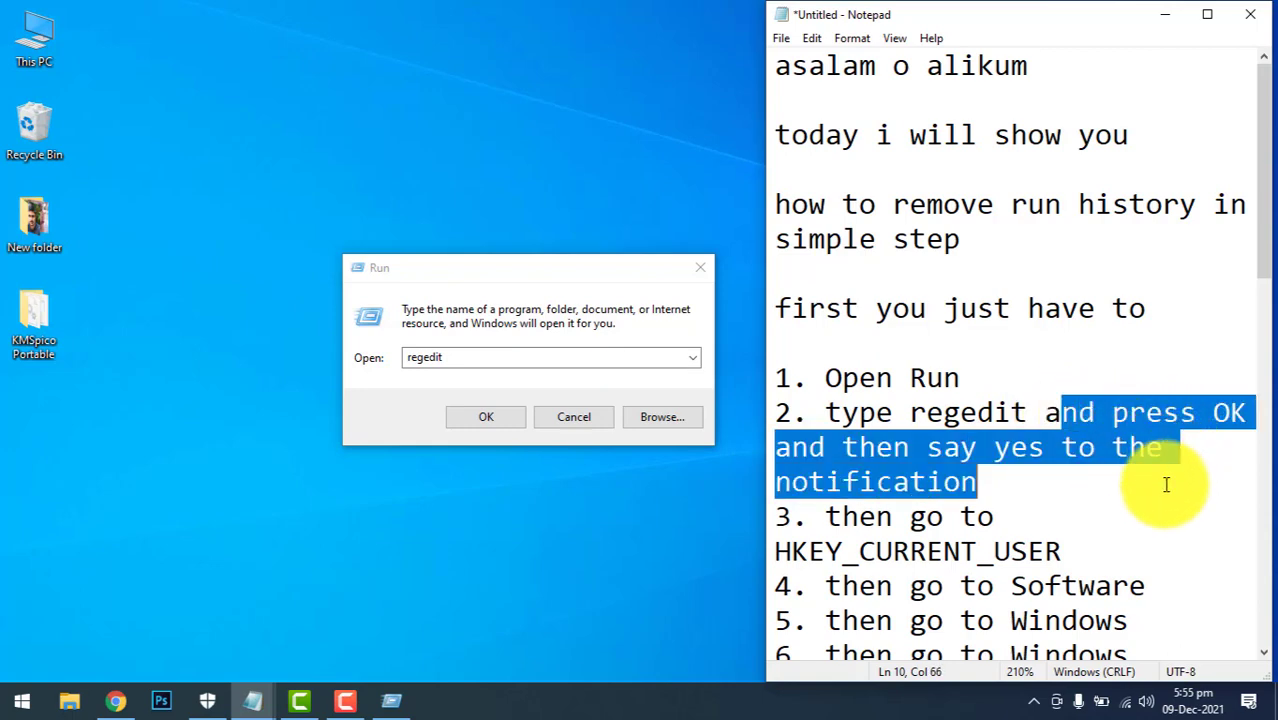
{"action": "left_click", "coordinate": [484, 418]}
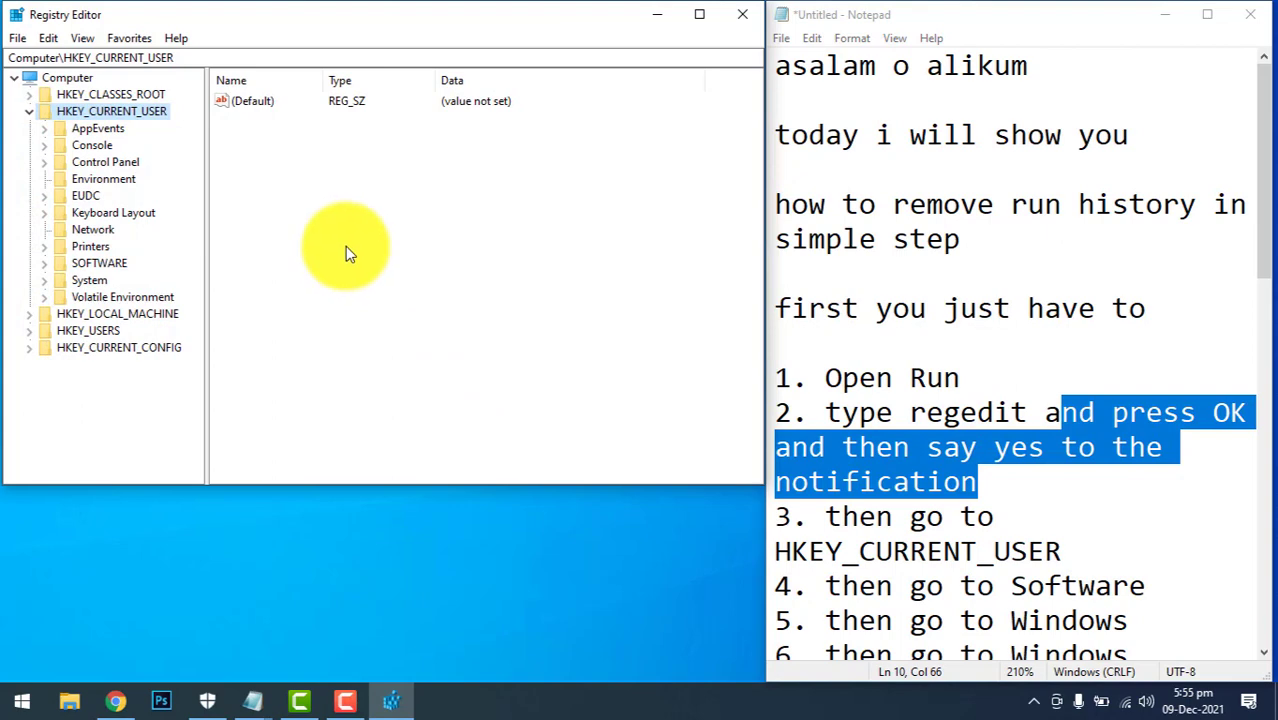
Collapse the registry tree to its root keys, check step 3 of the notes, and select and expand HKEY_CURRENT_USER.
{"action": "left_click", "coordinate": [29, 112]}
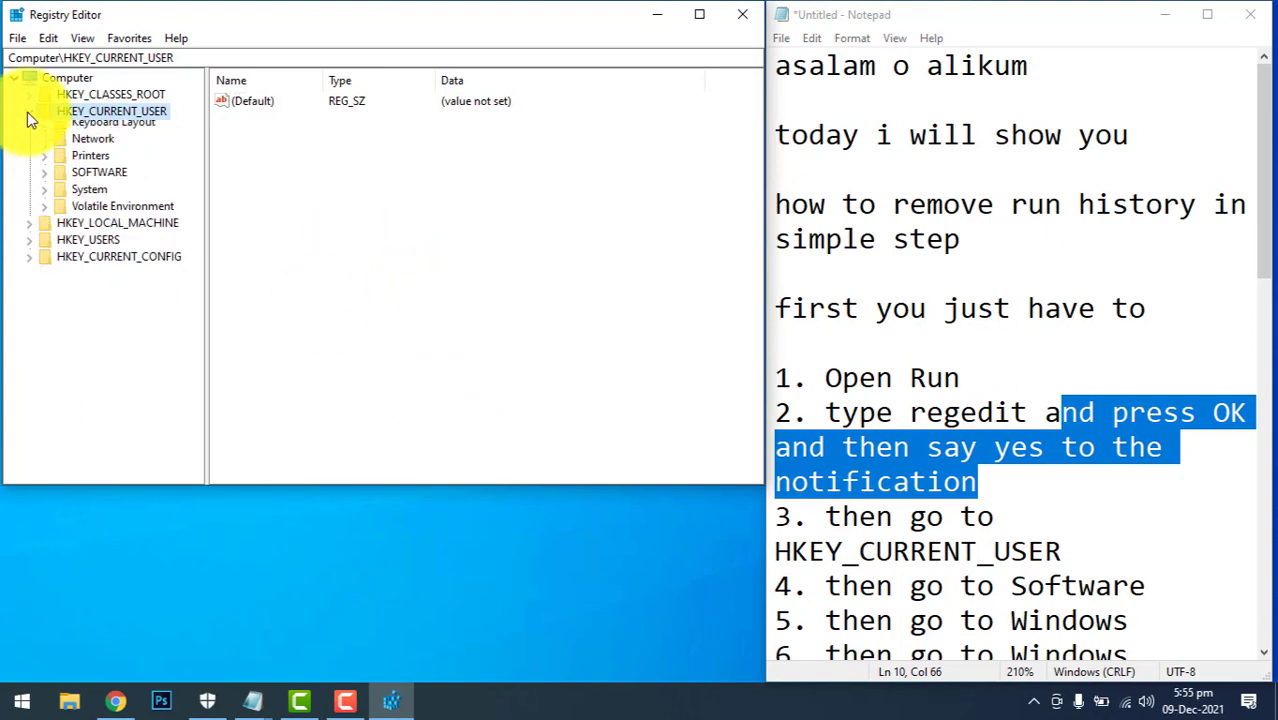
{"action": "left_click", "coordinate": [165, 163]}
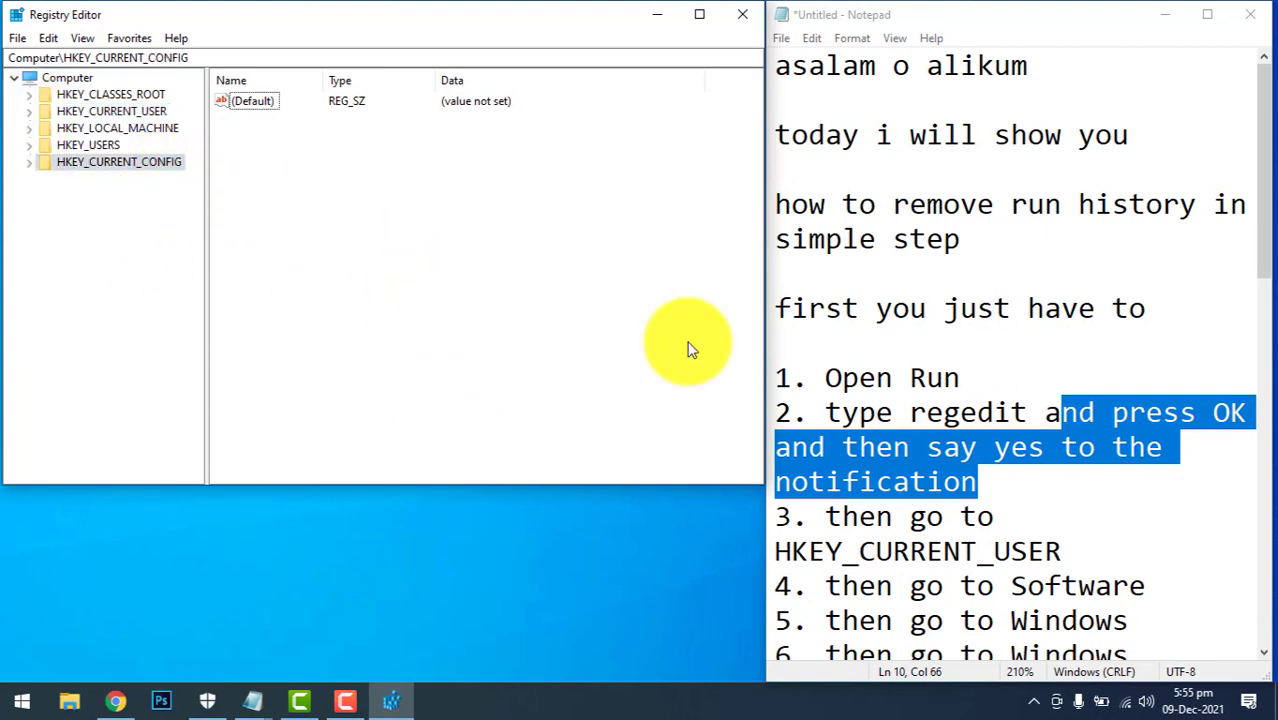
{"action": "left_click", "coordinate": [988, 512]}
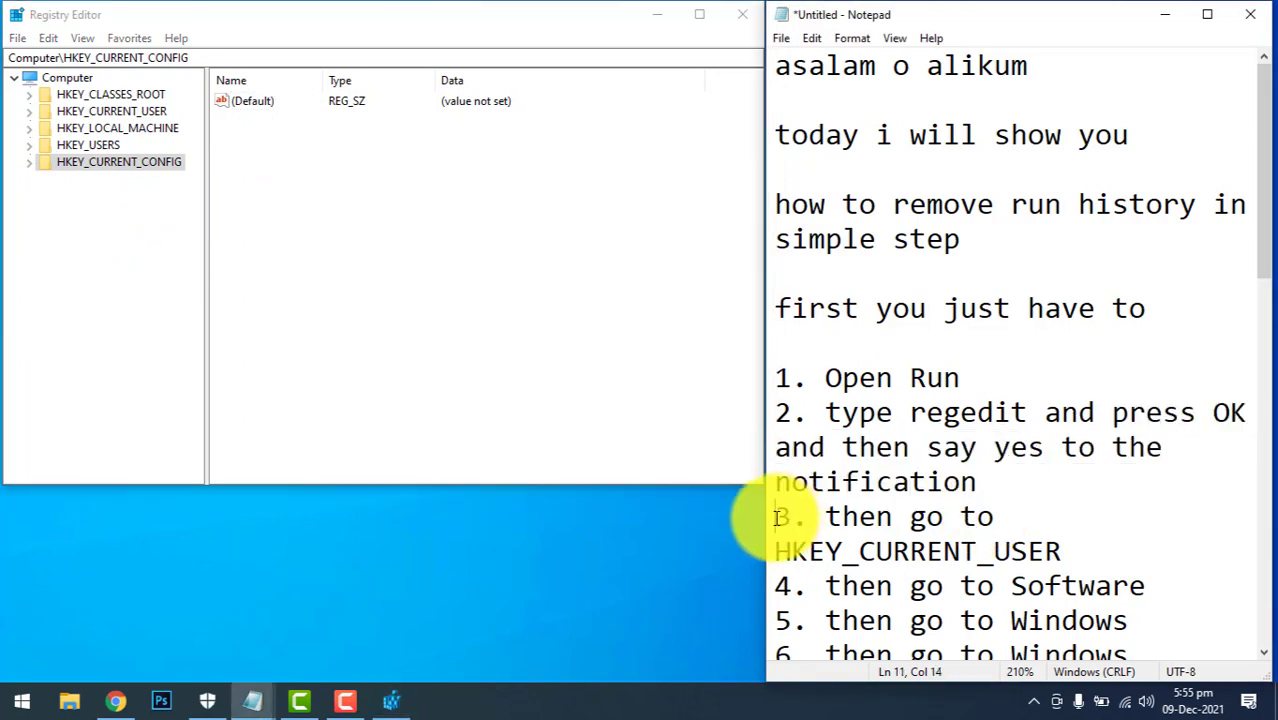
{"action": "left_click_drag", "start_coordinate": [779, 517], "coordinate": [1052, 550]}
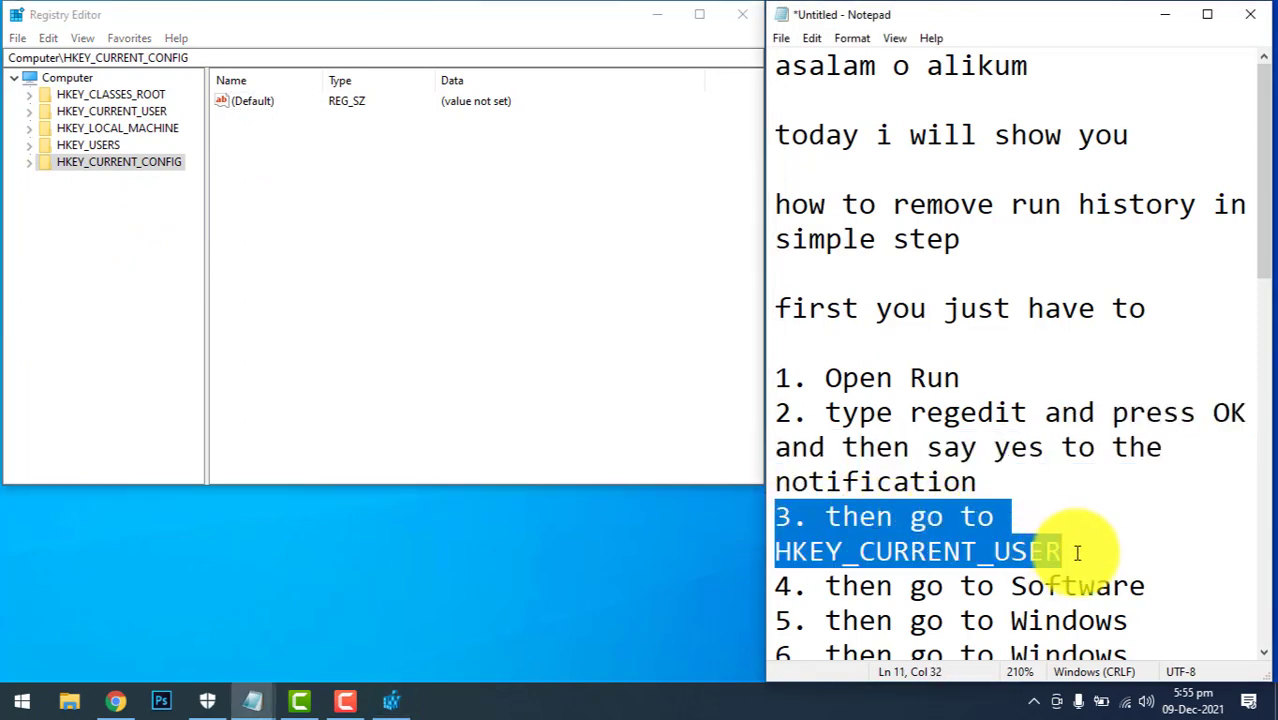
{"action": "left_click", "coordinate": [1077, 553]}
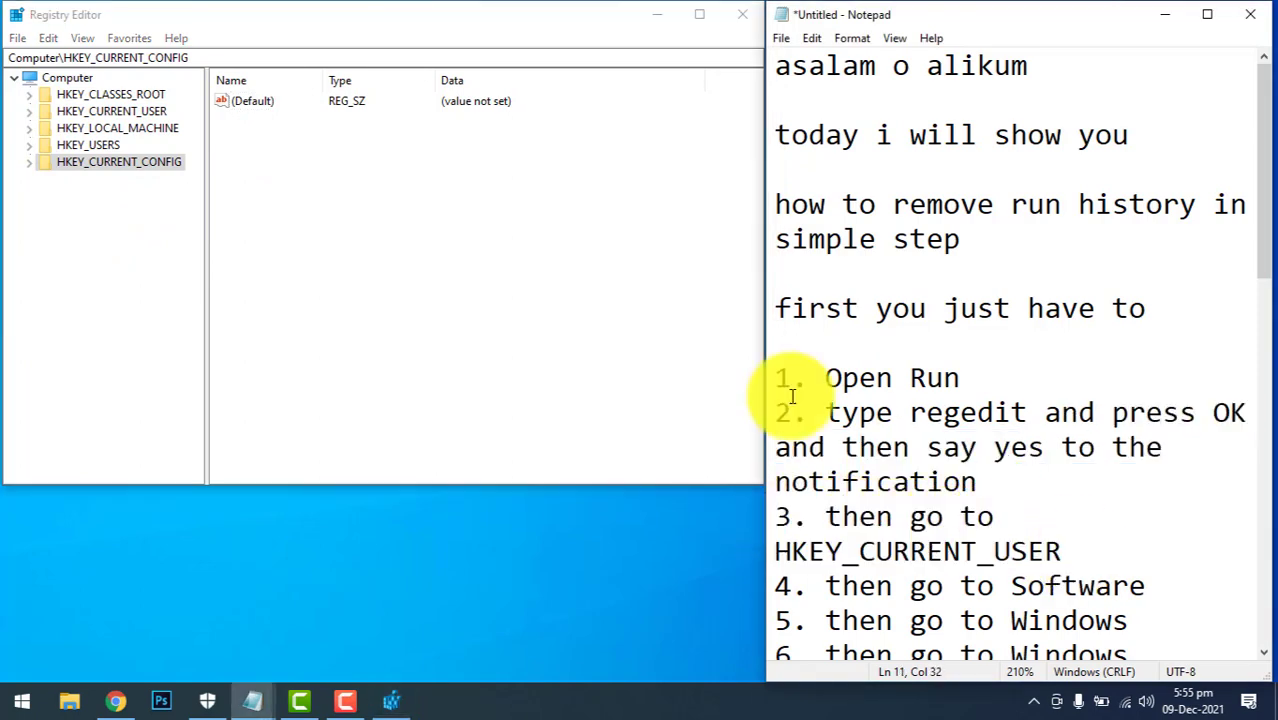
{"action": "left_click", "coordinate": [60, 113]}
{"action": "left_click", "coordinate": [30, 113]}
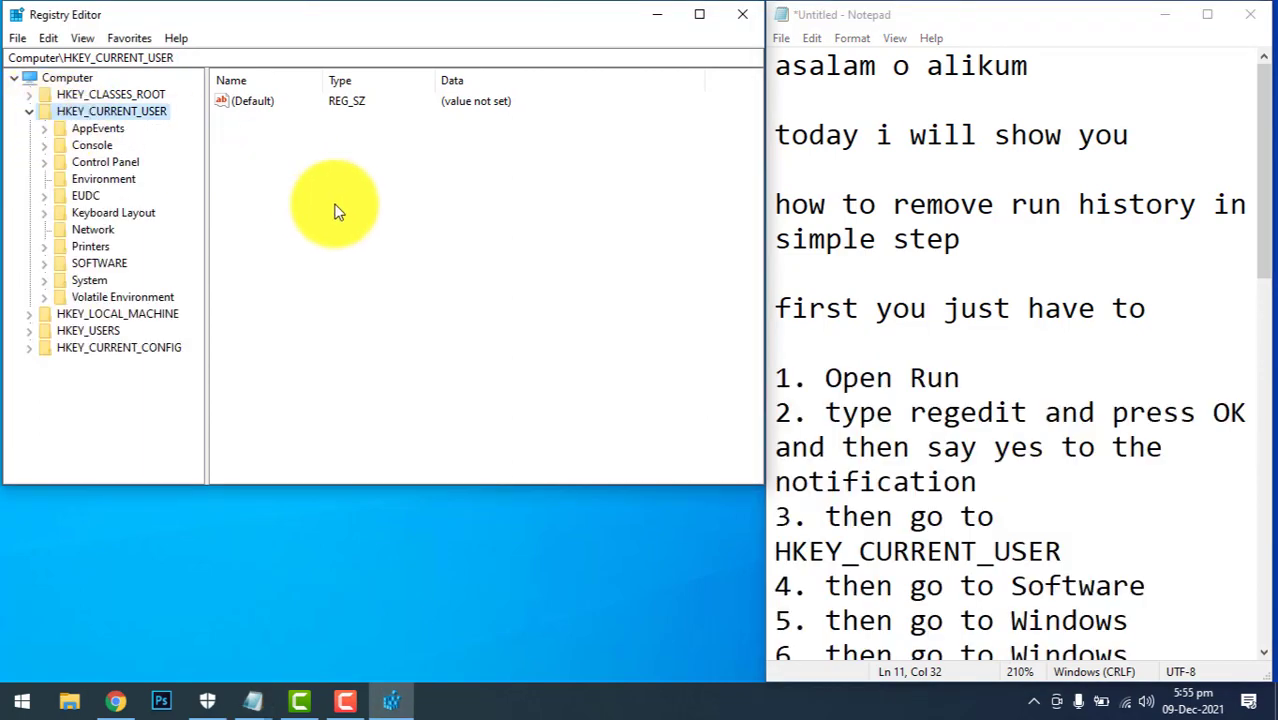
Select and expand the SOFTWARE key under HKEY_CURRENT_USER, following step 4 of the notes.
{"action": "left_click_drag", "start_coordinate": [768, 588], "coordinate": [1134, 571]}
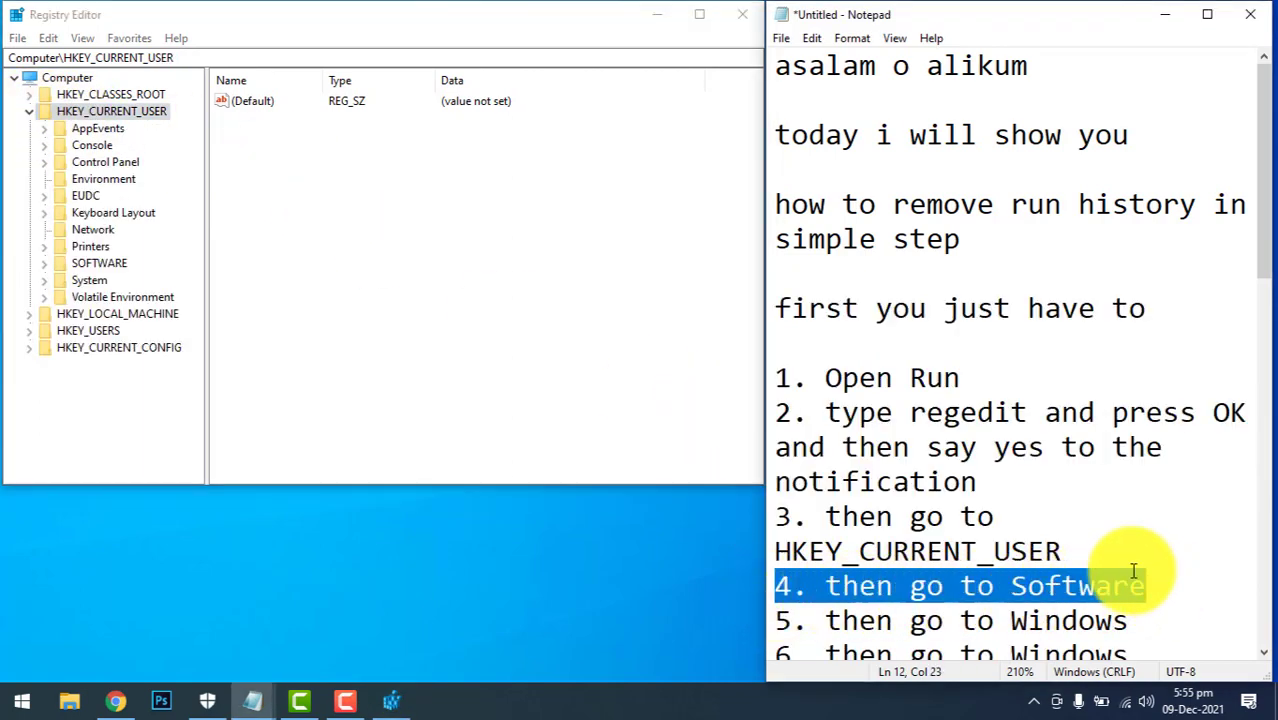
{"action": "left_click", "coordinate": [43, 264]}
{"action": "left_click", "coordinate": [88, 79]}
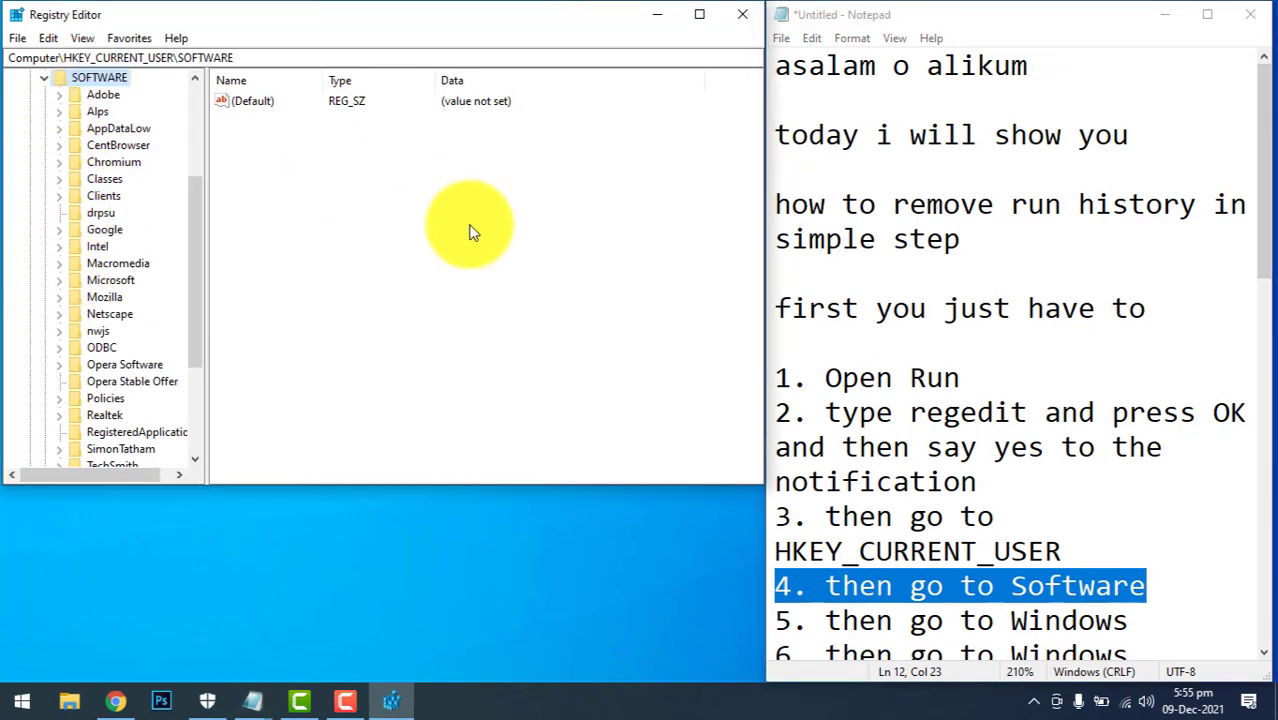
Correct step 5 of the notes to read "then go to Microsoft".
{"action": "left_click_drag", "start_coordinate": [776, 618], "coordinate": [1116, 630]}
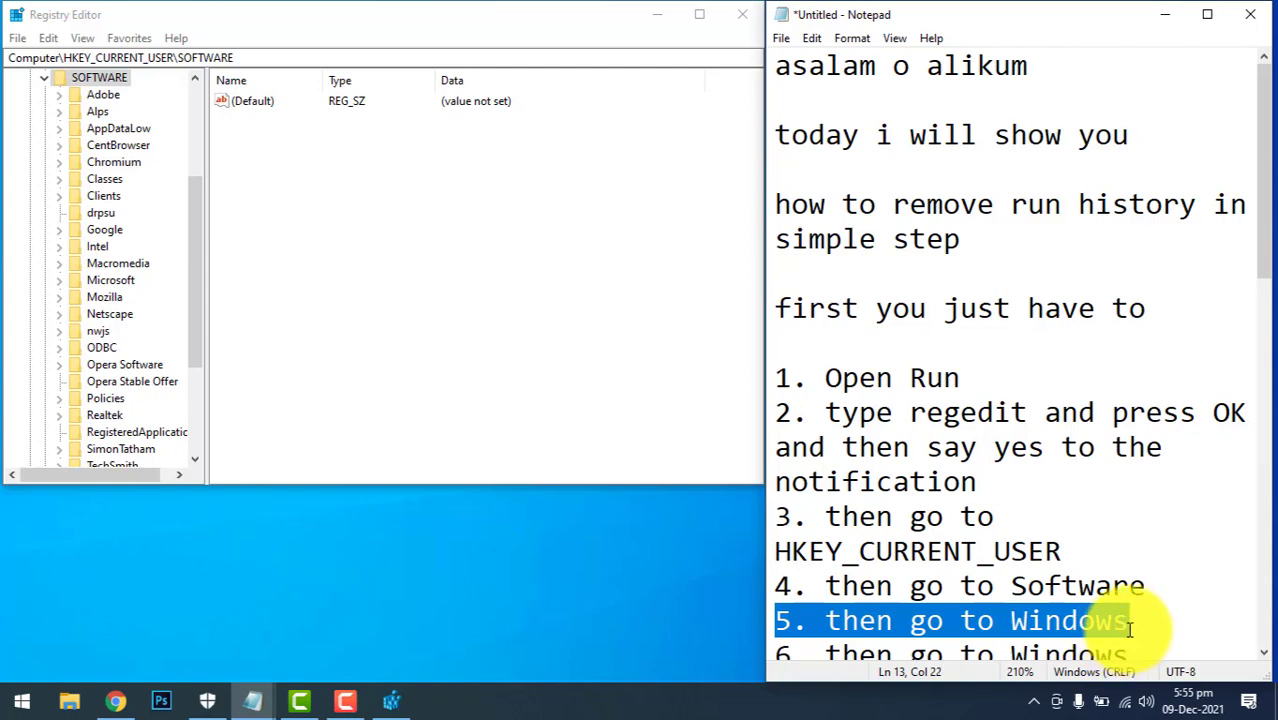
{"action": "left_click", "coordinate": [1130, 628]}
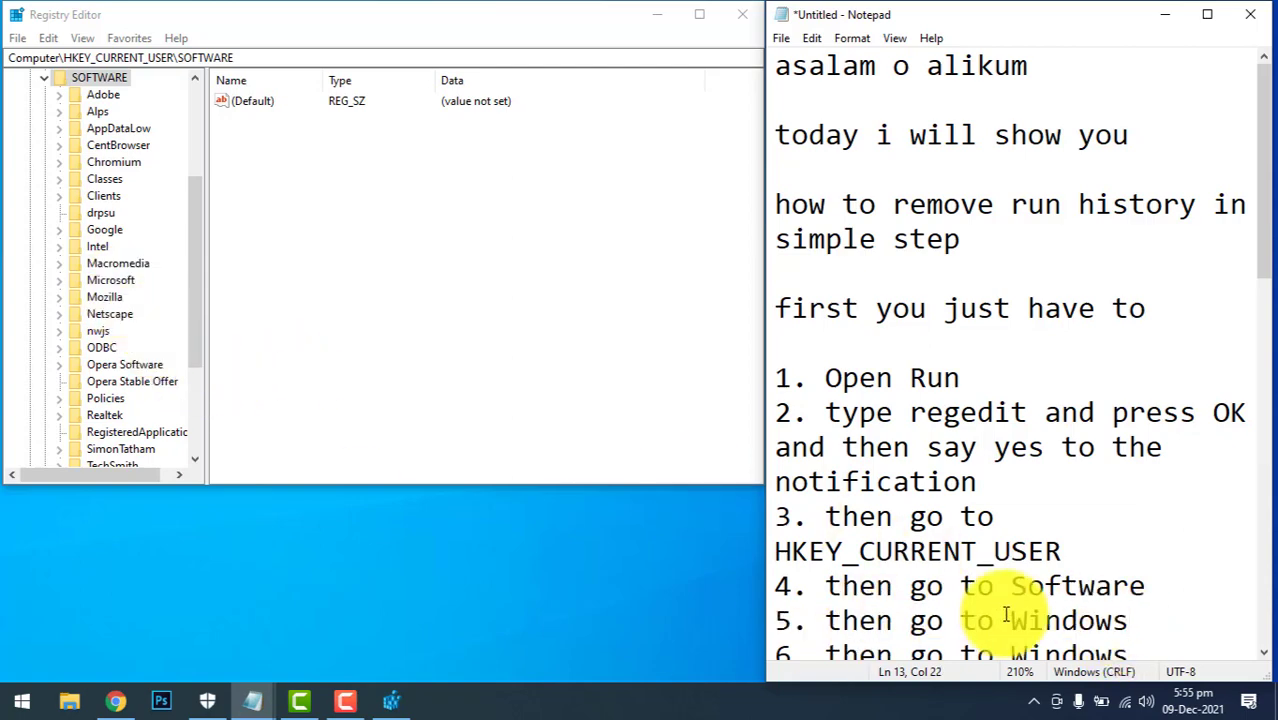
{"action": "left_click_drag", "start_coordinate": [1170, 622], "coordinate": [980, 645]}
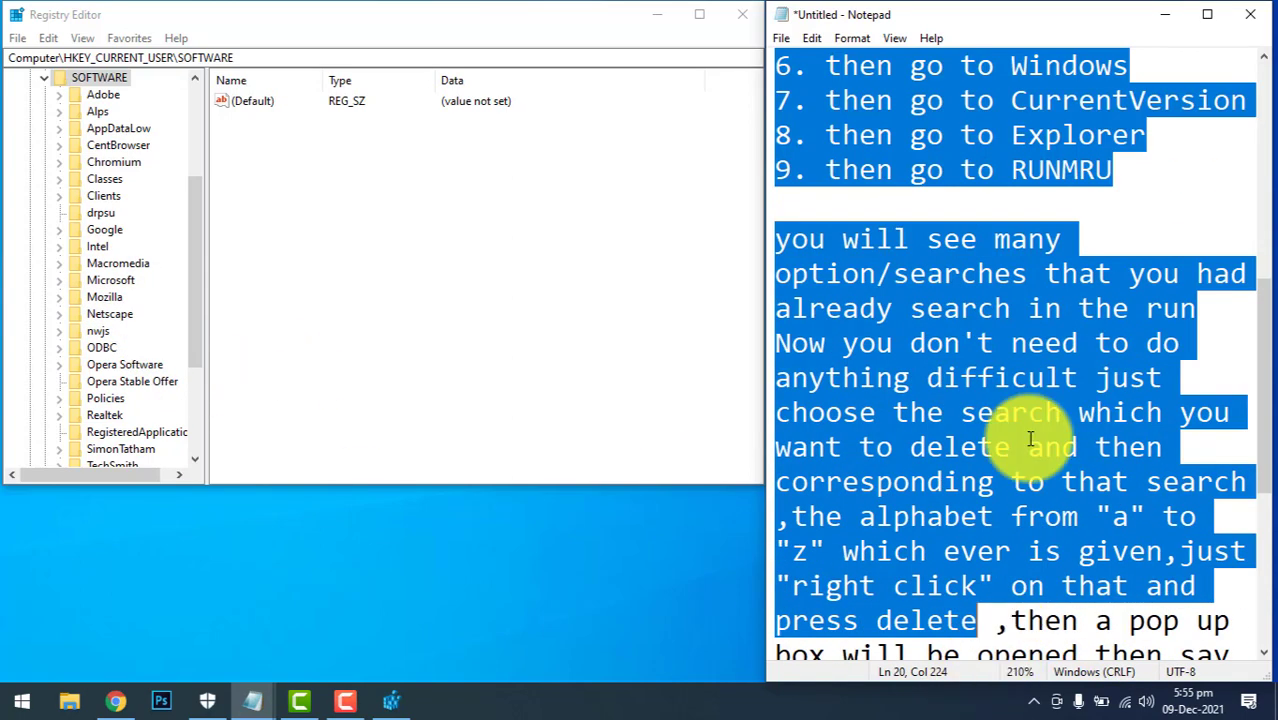
{"action": "left_click_drag", "start_coordinate": [1030, 438], "coordinate": [1018, 607]}
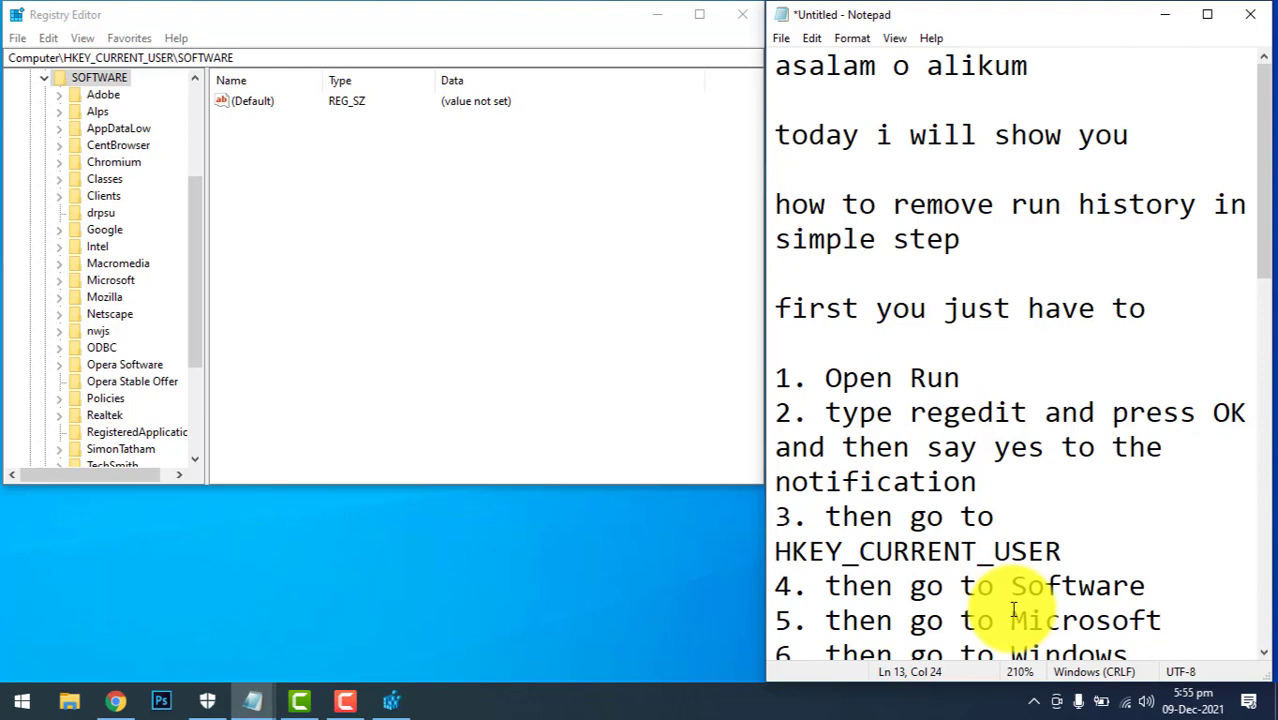
Select and expand the Microsoft key under SOFTWARE, and check it against step 5 of the notes.
{"action": "left_click", "coordinate": [100, 281]}
{"action": "left_click", "coordinate": [59, 281]}
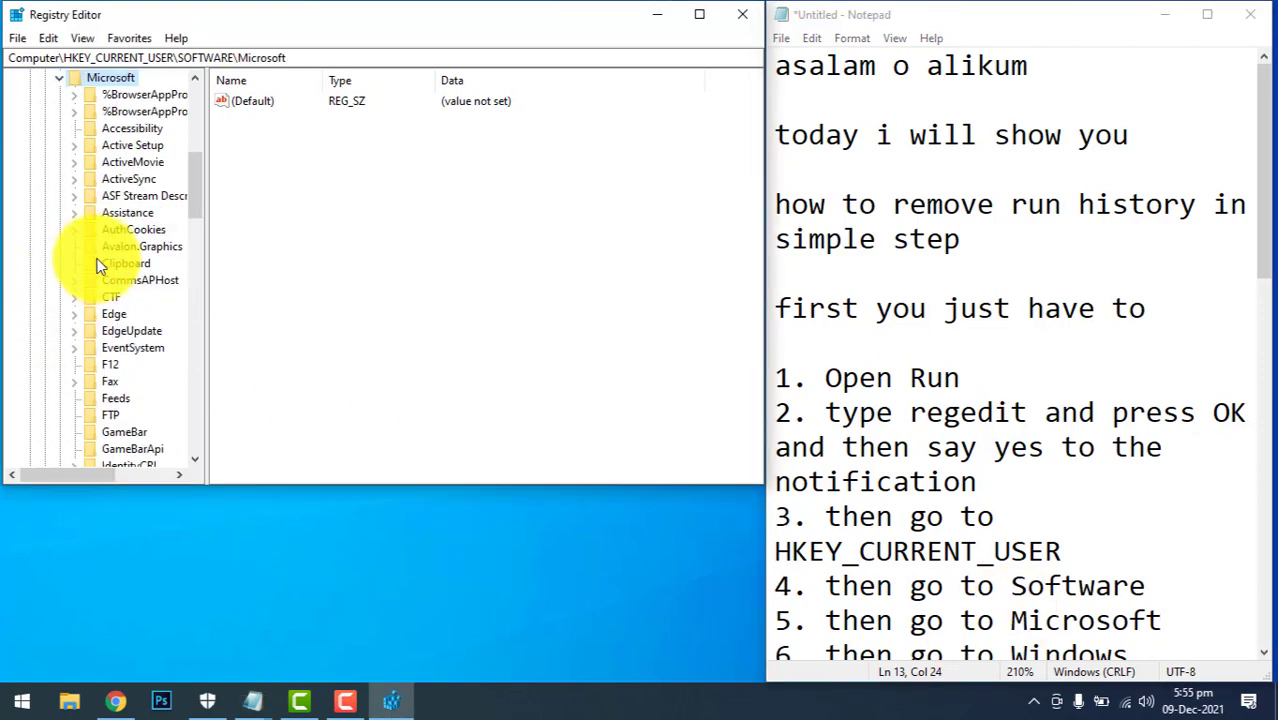
{"action": "left_click", "coordinate": [1062, 624]}
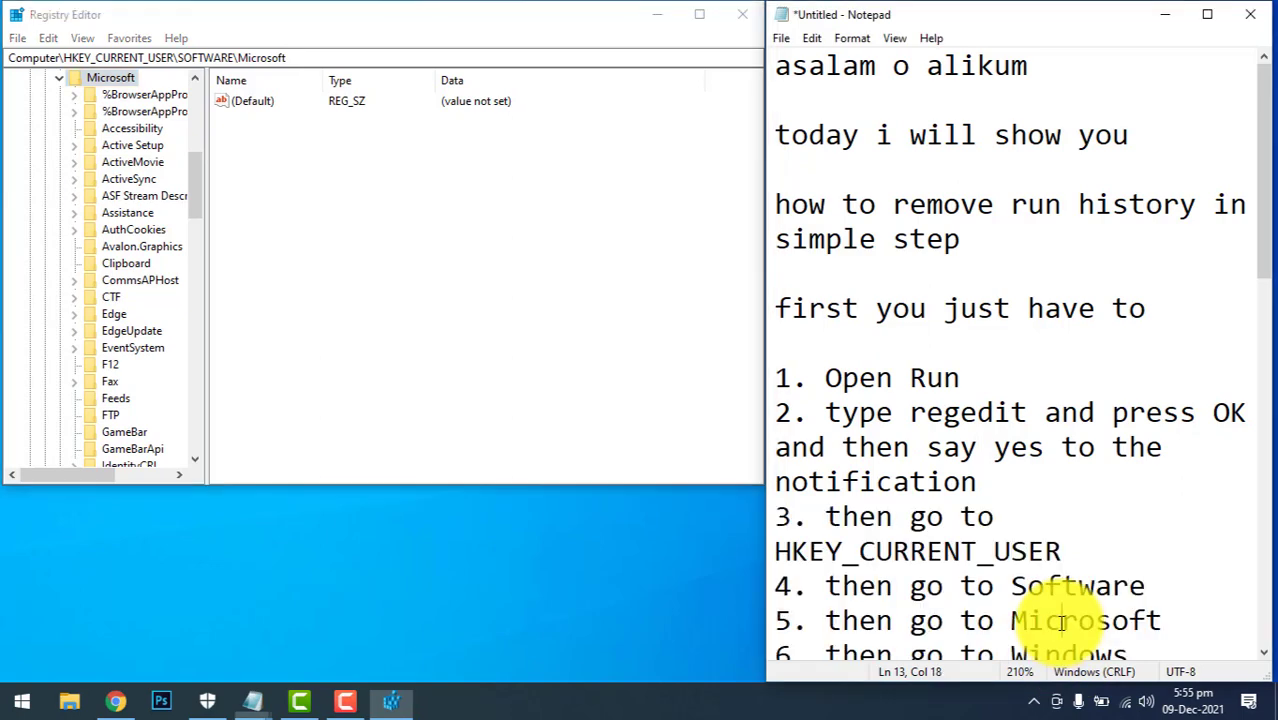
{"action": "left_click_drag", "start_coordinate": [783, 621], "coordinate": [1165, 622]}
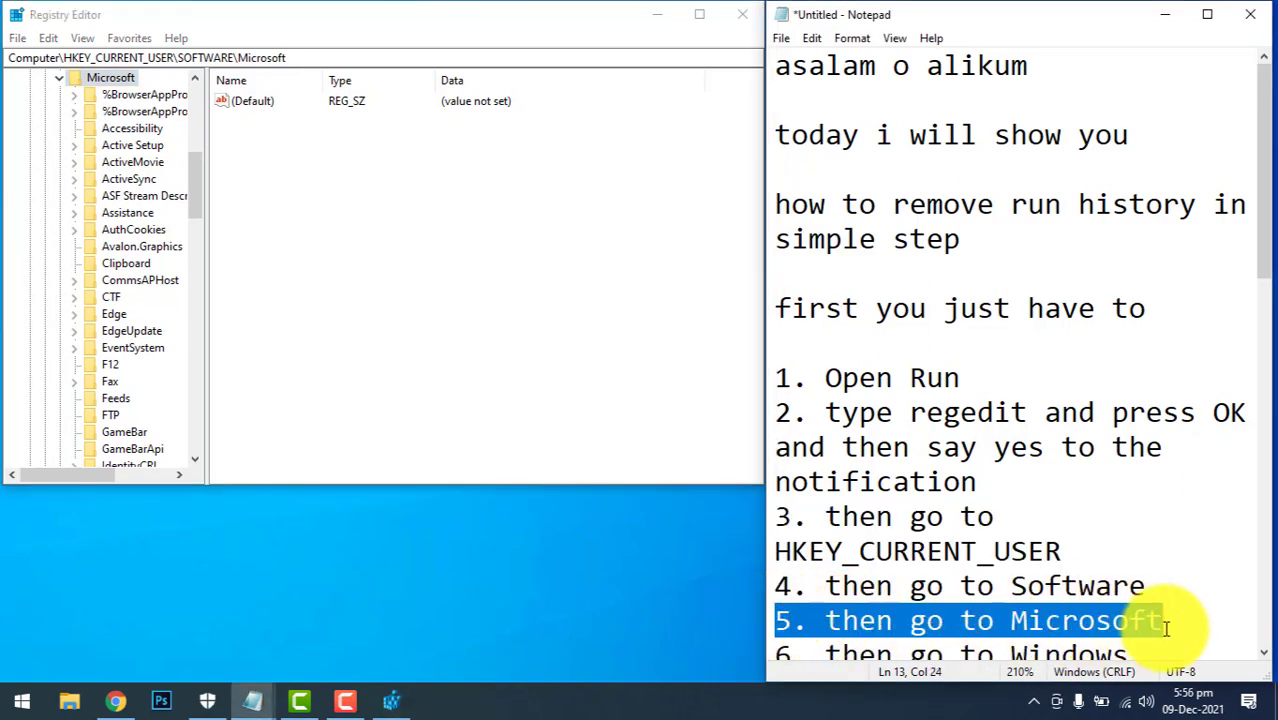
Select and expand the Windows key under Microsoft, following step 6 of the notes.
{"action": "scroll", "coordinate": [1100, 540], "scroll_direction": "down", "scroll_amount": 2}
{"action": "left_click_drag", "start_coordinate": [778, 413], "coordinate": [1130, 414]}
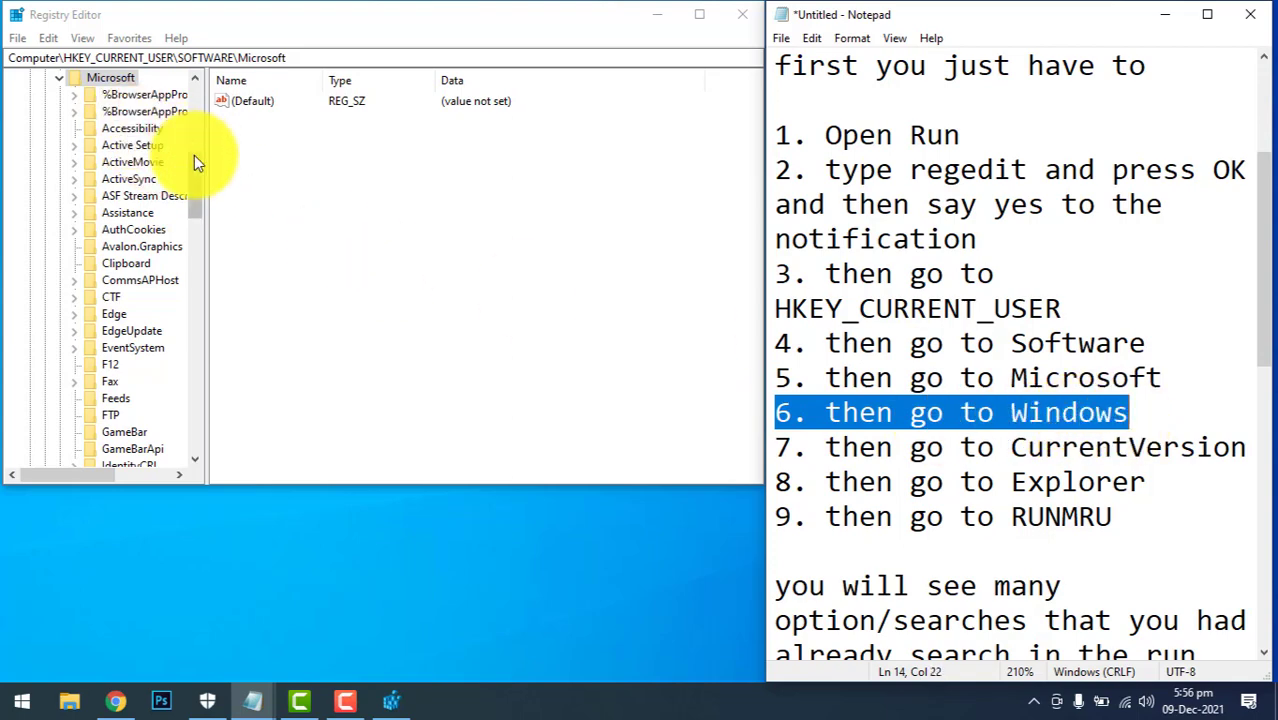
{"action": "left_click", "coordinate": [146, 112]}
{"action": "left_click_drag", "start_coordinate": [191, 189], "coordinate": [203, 366]}
{"action": "left_click", "coordinate": [103, 332]}
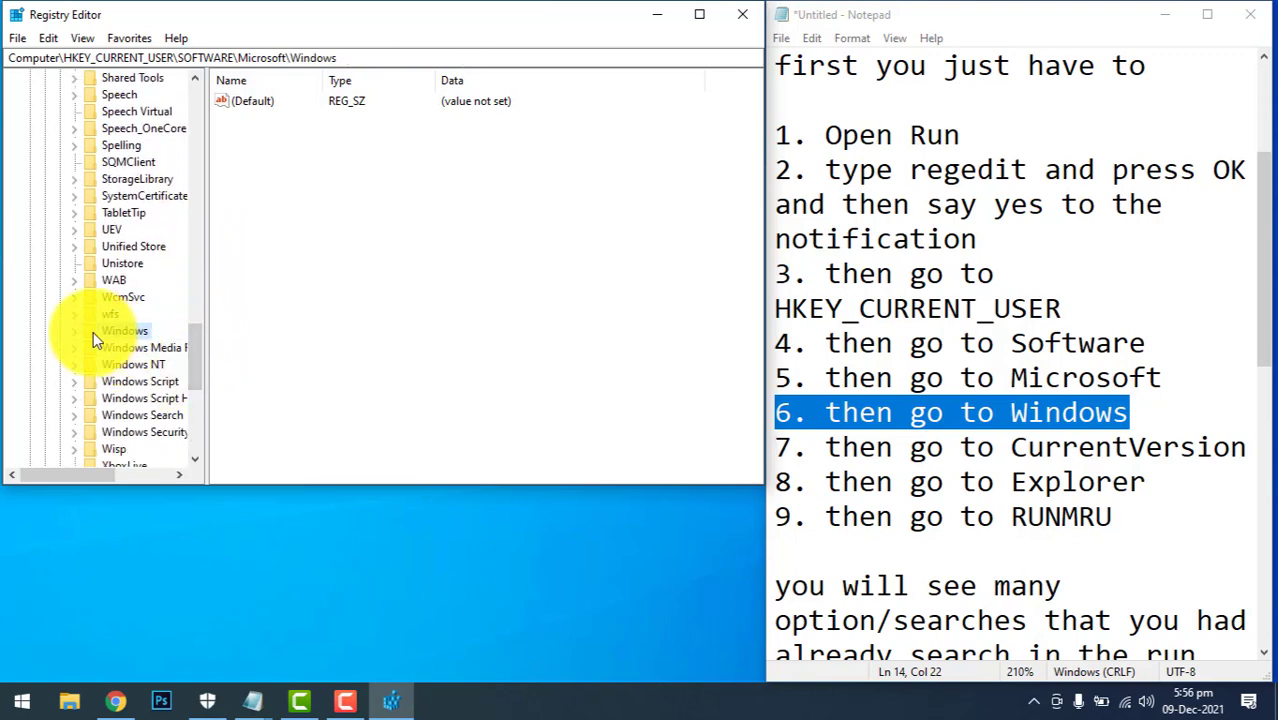
{"action": "left_click", "coordinate": [74, 331]}
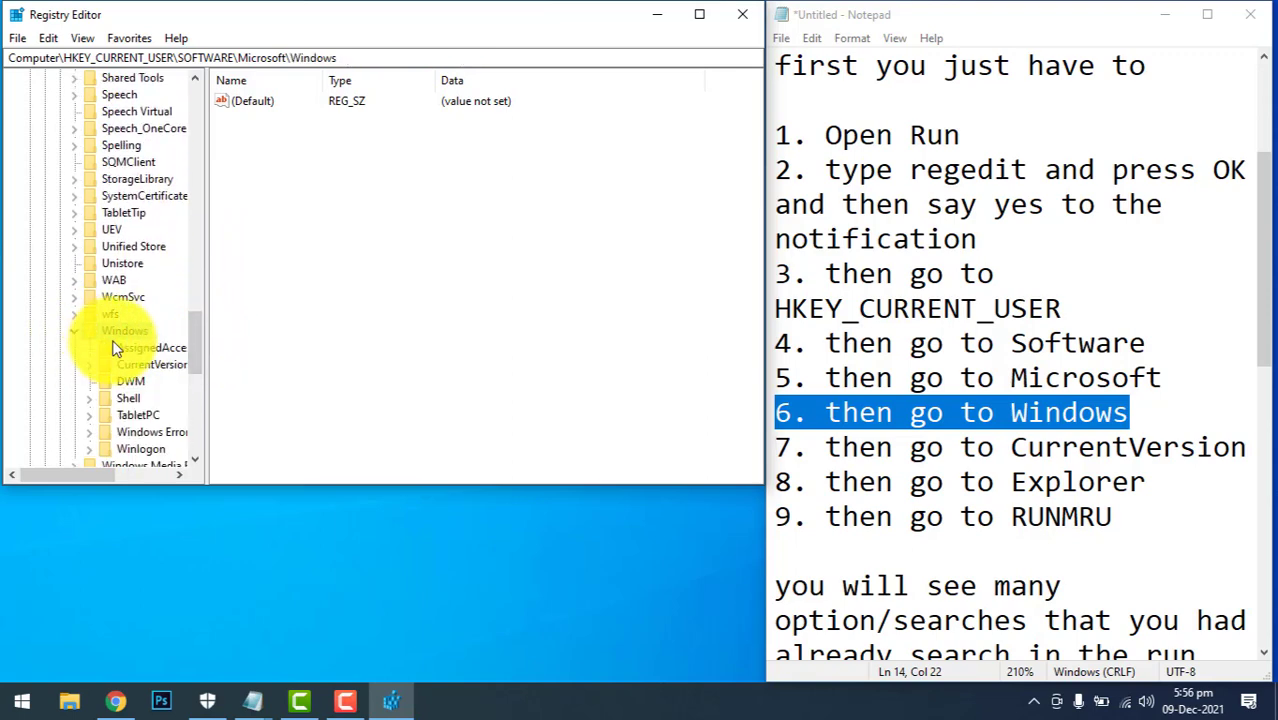
Select and expand the CurrentVersion key under Windows, following step 7 of the notes.
{"action": "left_click_drag", "start_coordinate": [778, 449], "coordinate": [1248, 450]}
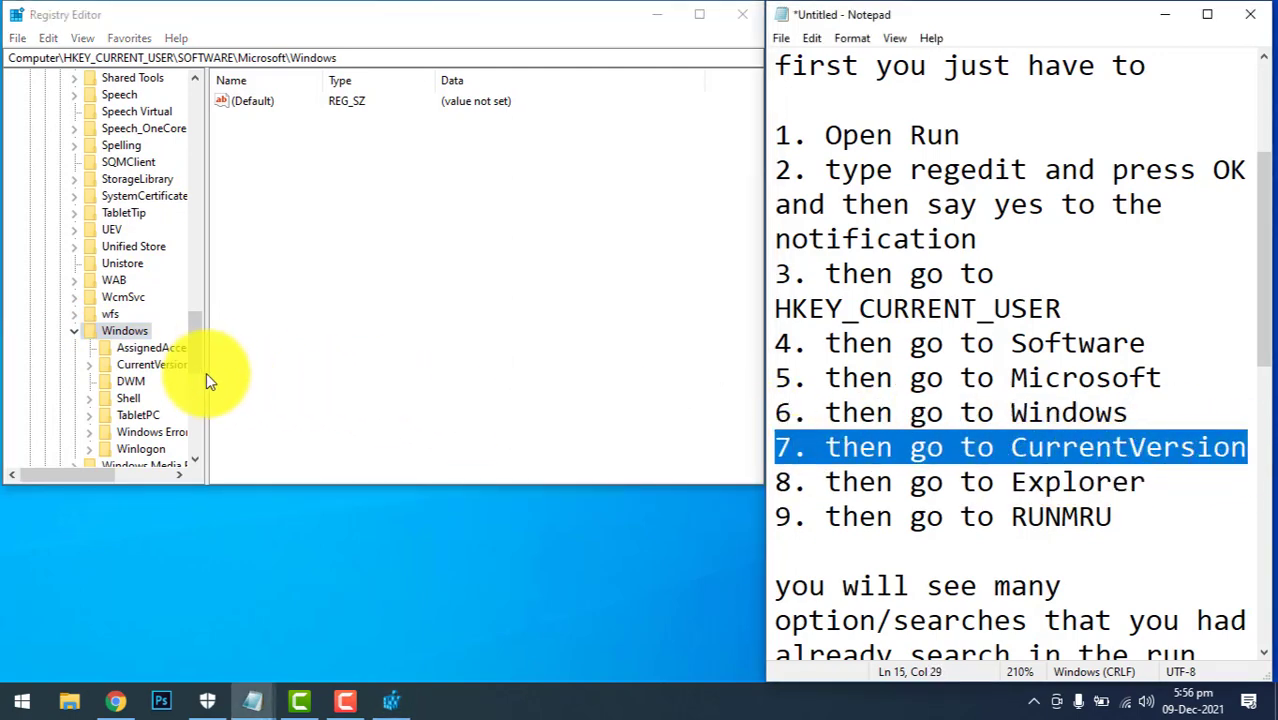
{"action": "left_click", "coordinate": [125, 365]}
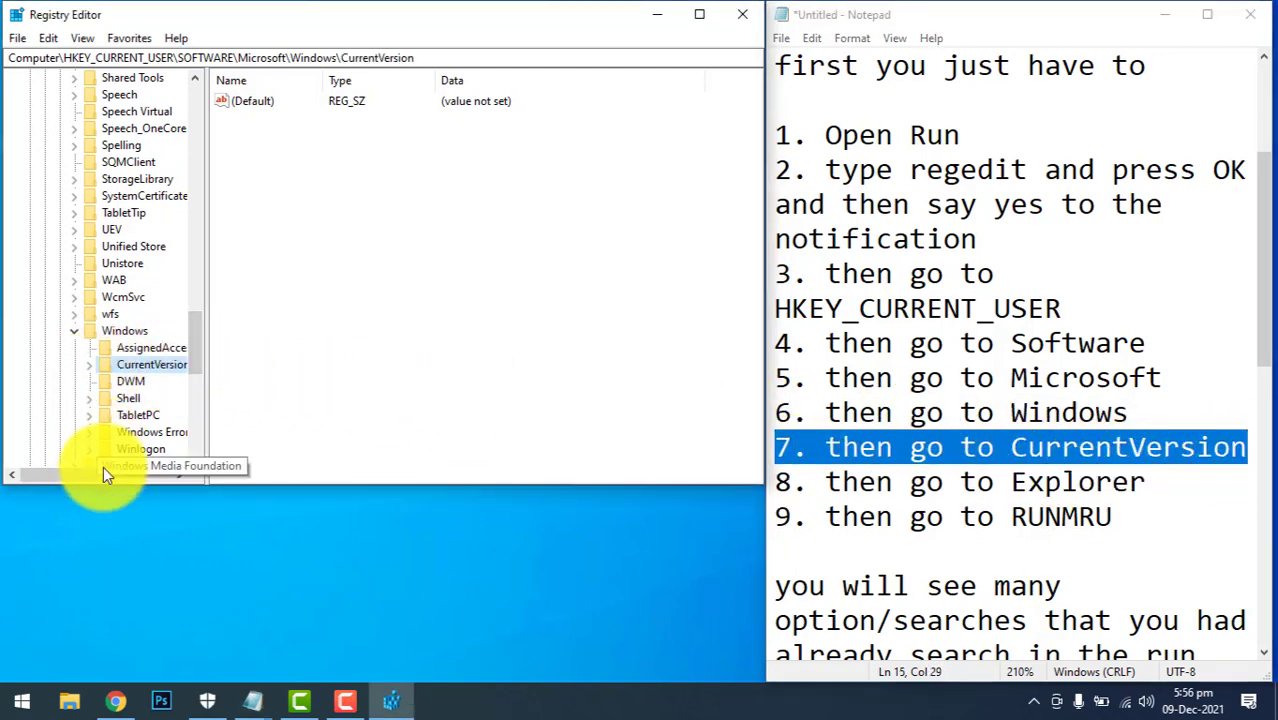
{"action": "left_click_drag", "start_coordinate": [100, 474], "coordinate": [131, 474]}
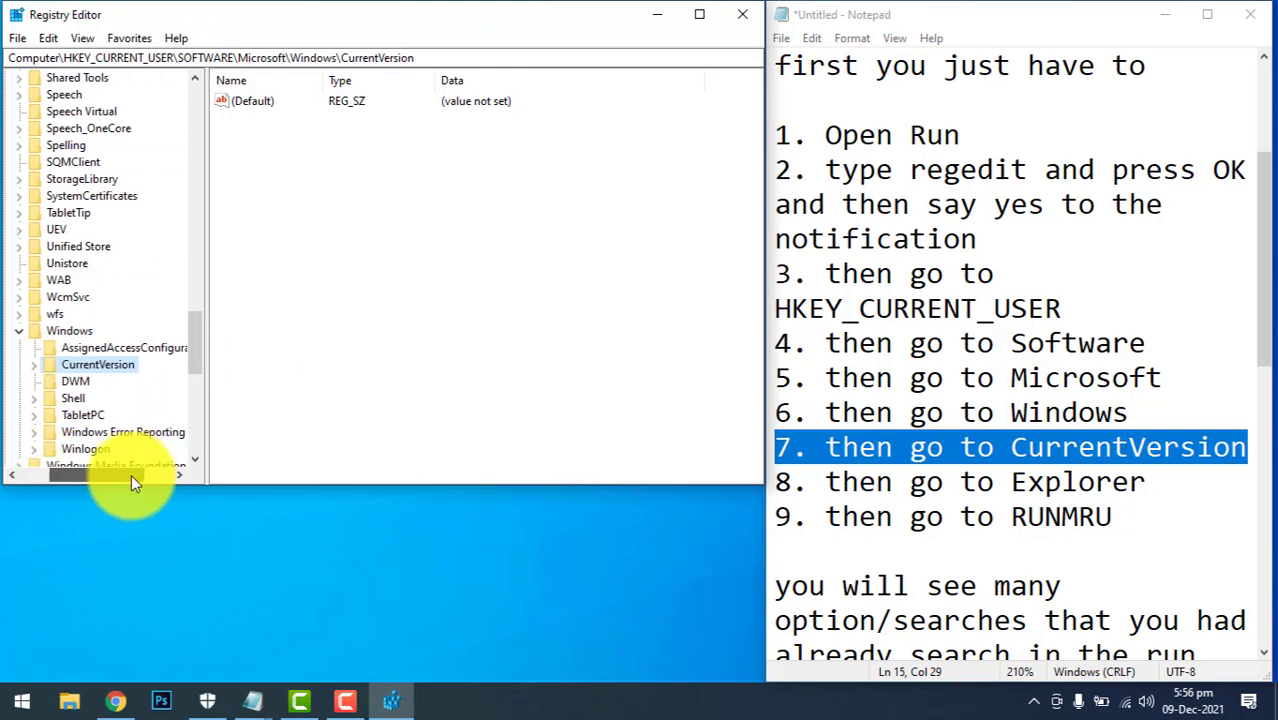
{"action": "left_click", "coordinate": [50, 364]}
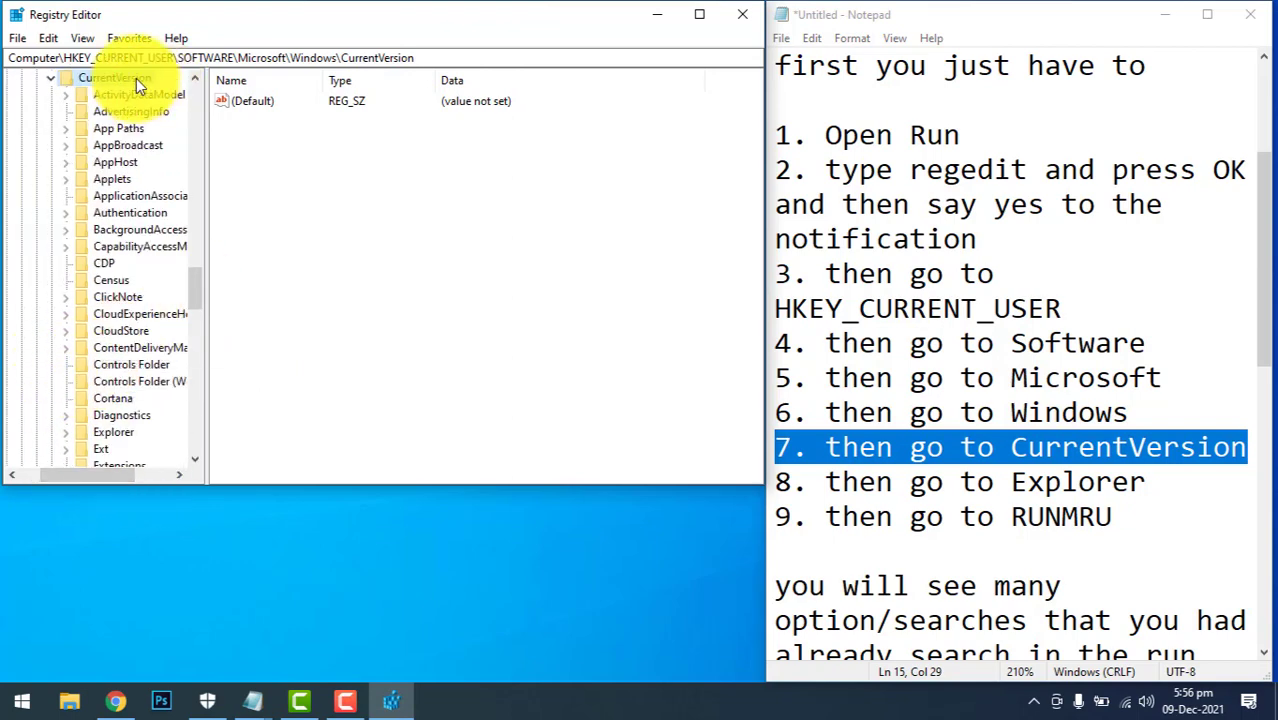
Select and expand the Explorer key under CurrentVersion, following step 8 of the notes.
{"action": "left_click_drag", "start_coordinate": [772, 485], "coordinate": [1146, 484]}
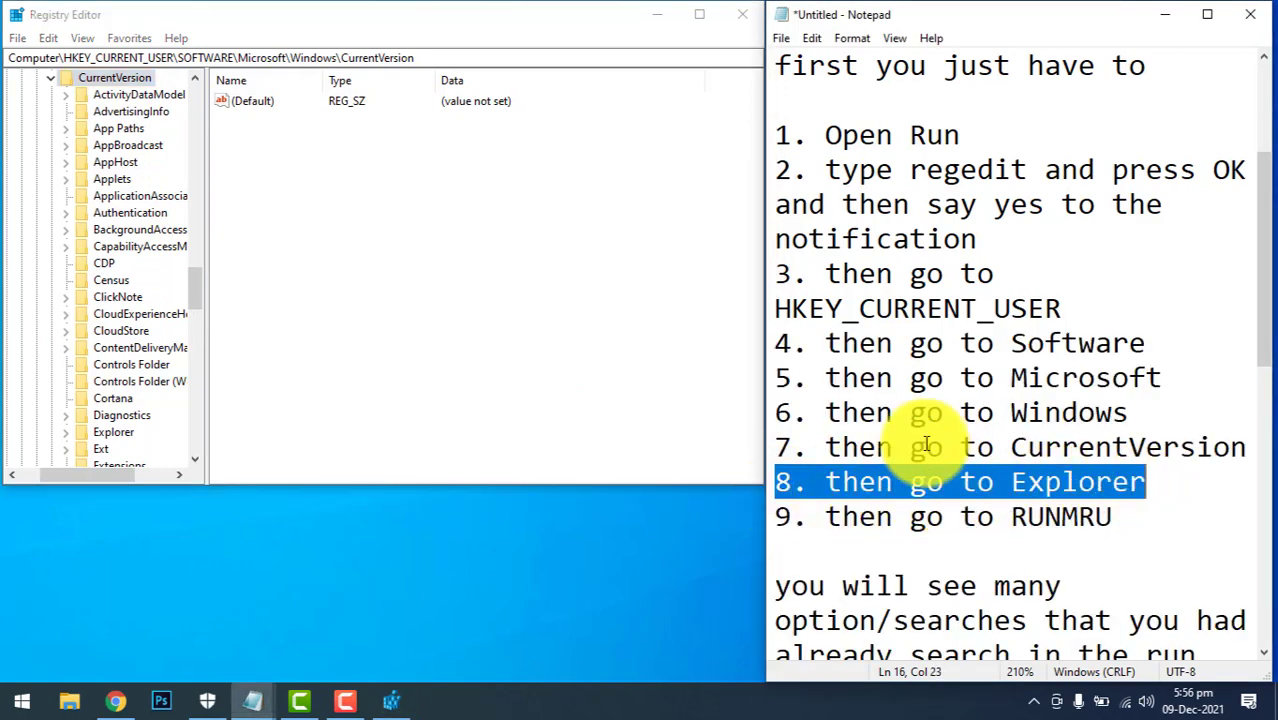
{"action": "left_click", "coordinate": [135, 313]}
{"action": "left_click_drag", "start_coordinate": [203, 285], "coordinate": [203, 322]}
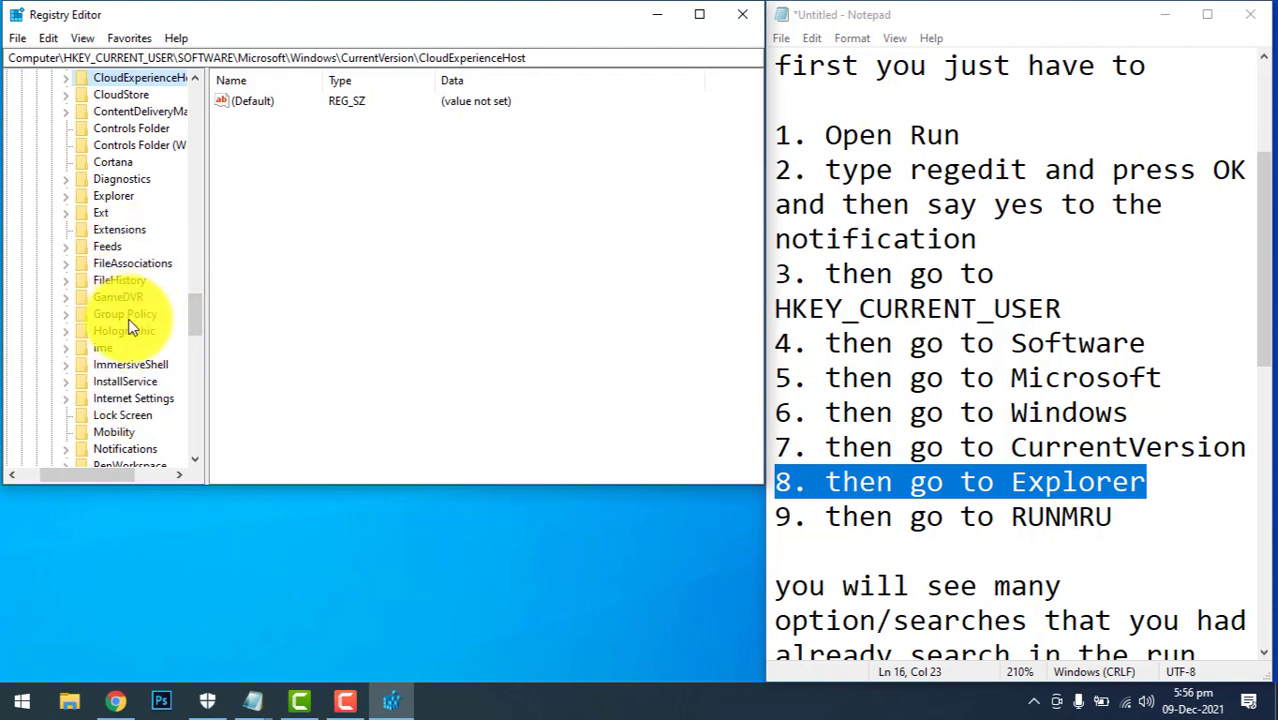
{"action": "scroll", "coordinate": [129, 328], "scroll_direction": "up", "scroll_amount": 2}
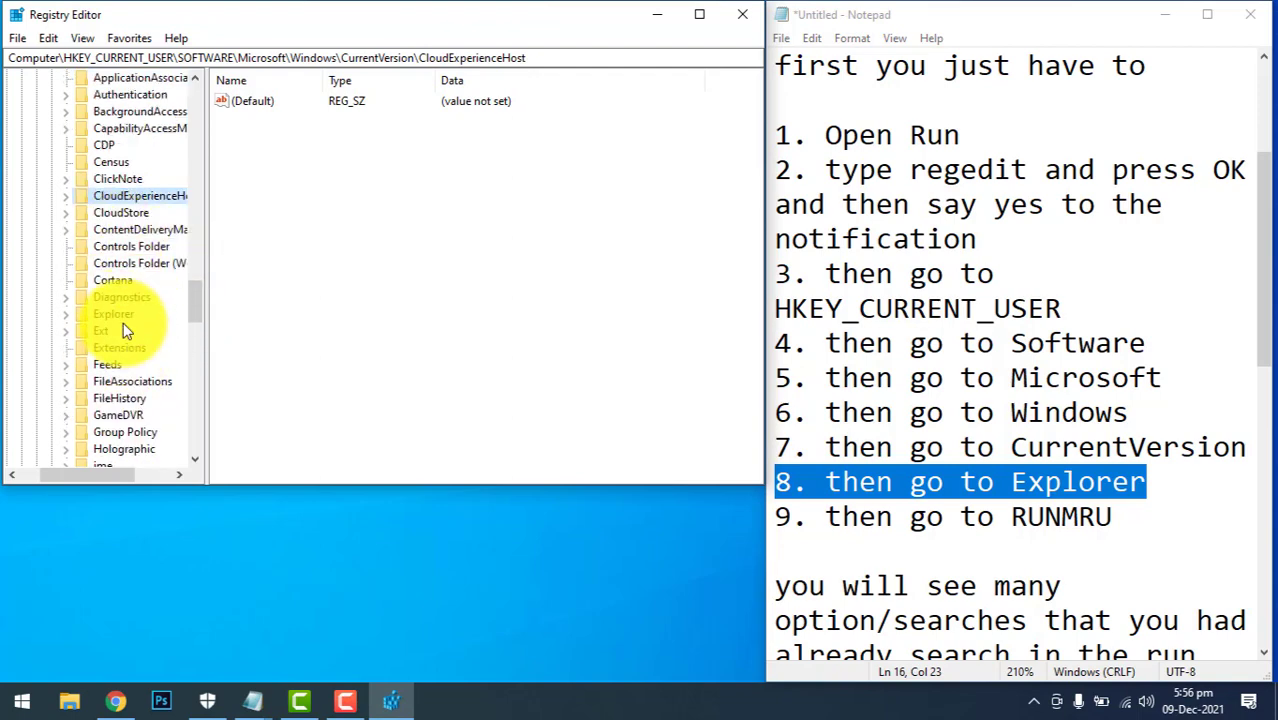
{"action": "left_click", "coordinate": [121, 316]}
{"action": "left_click", "coordinate": [66, 316]}
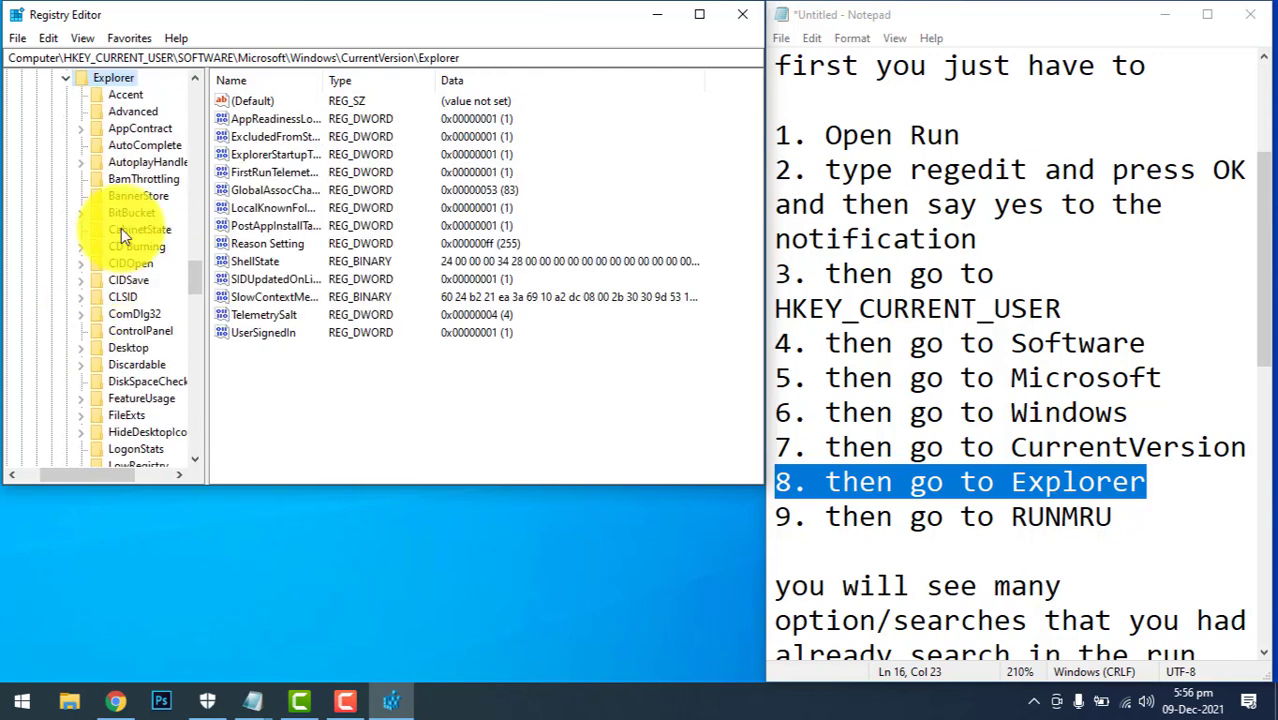
Open the RunMRU key under Explorer, following step 9 of the notes.
{"action": "left_click_drag", "start_coordinate": [784, 517], "coordinate": [1113, 517]}
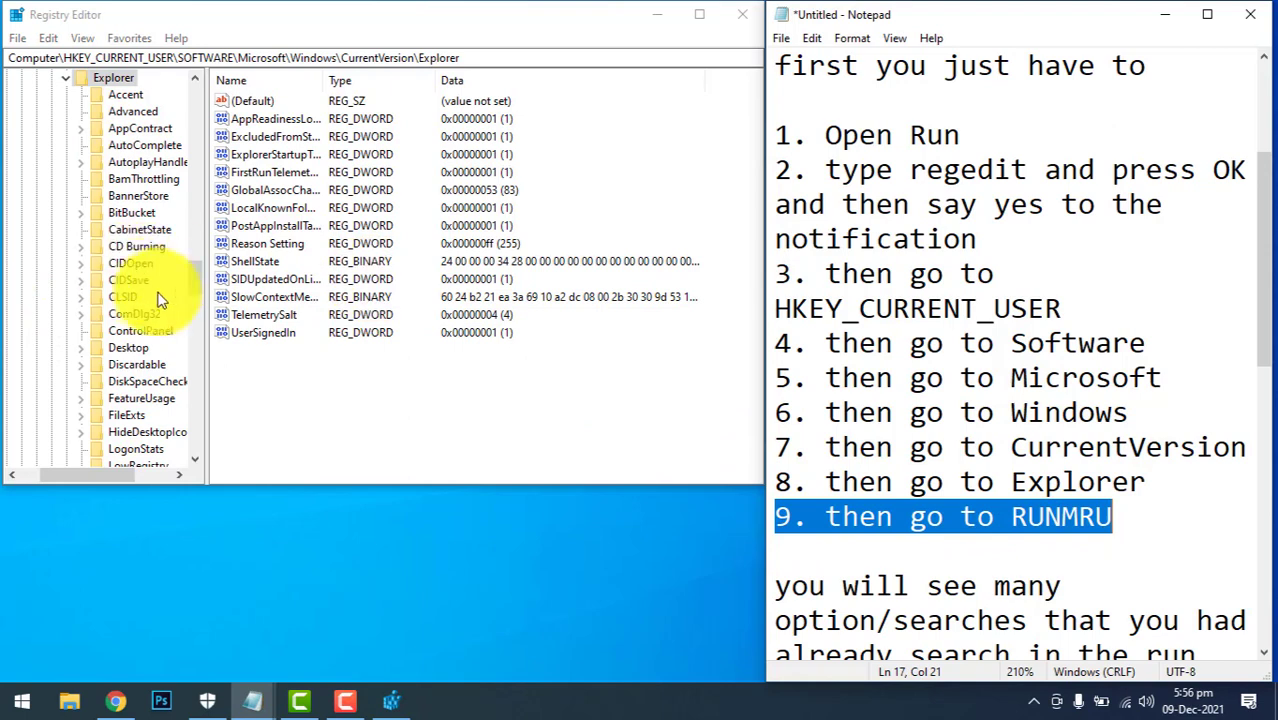
{"action": "left_click_drag", "start_coordinate": [197, 280], "coordinate": [193, 325]}
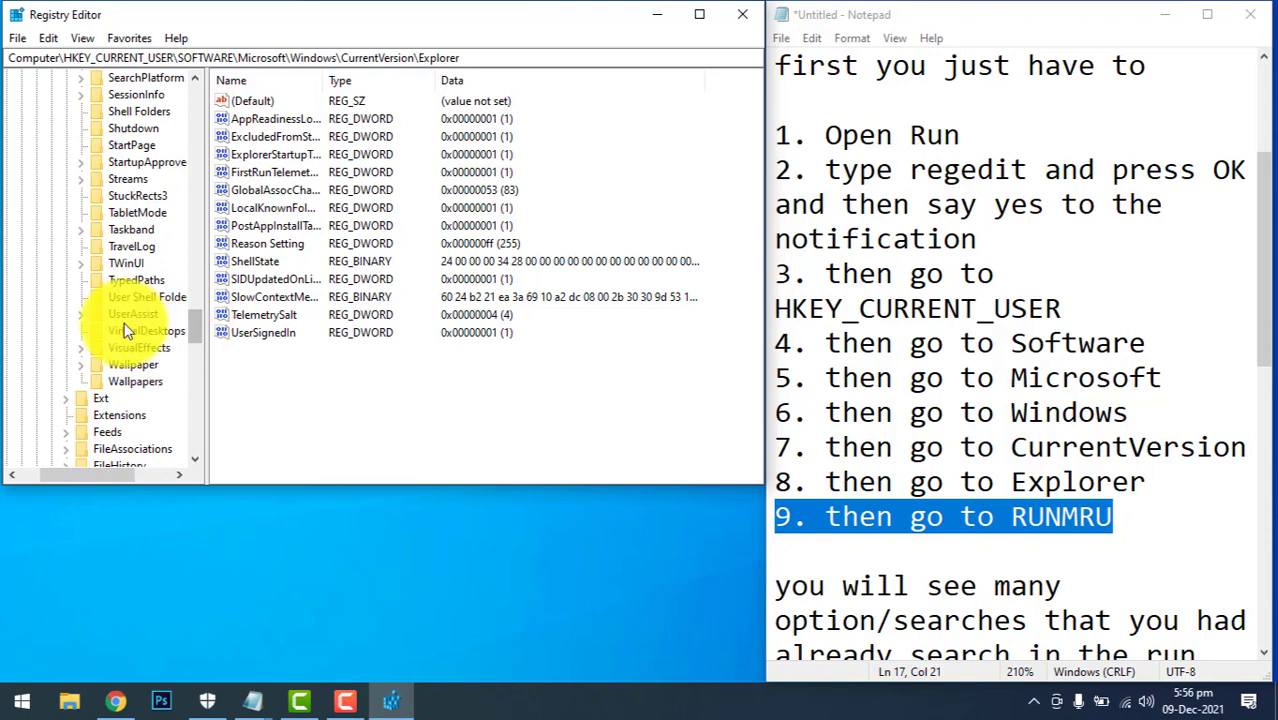
{"action": "scroll", "coordinate": [125, 177], "scroll_direction": "up", "scroll_amount": 5}
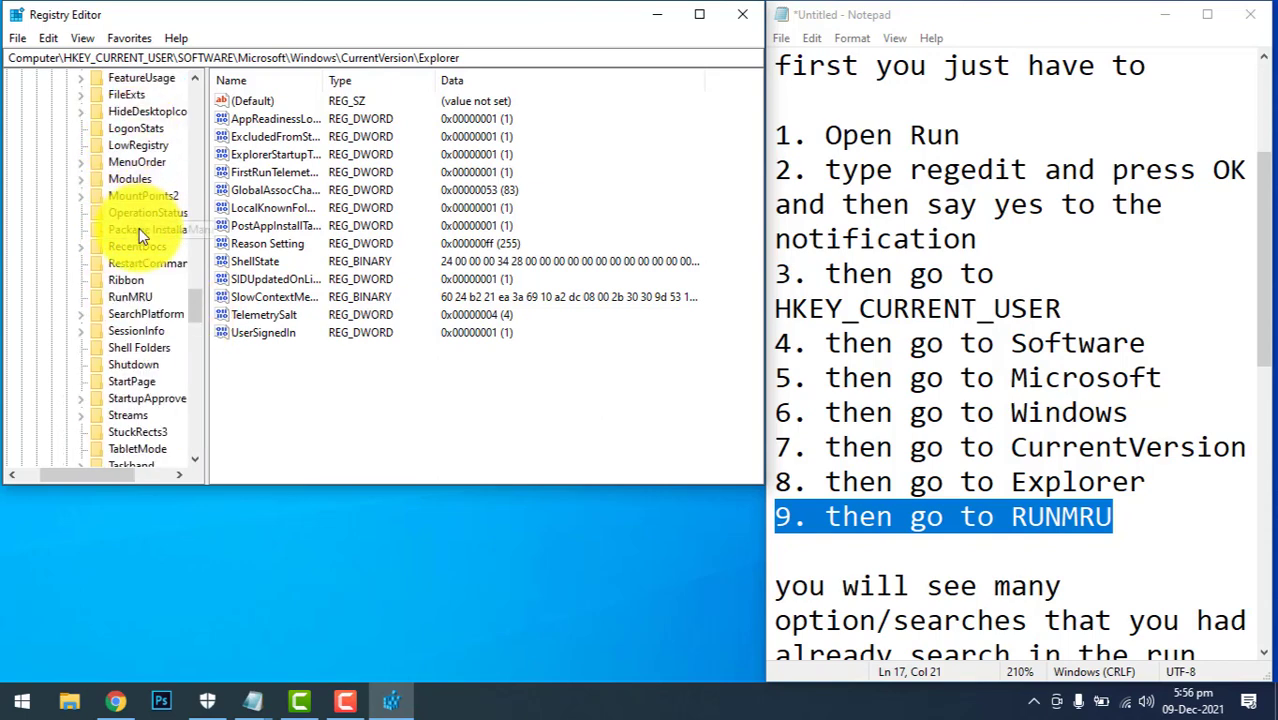
{"action": "left_click", "coordinate": [134, 297]}
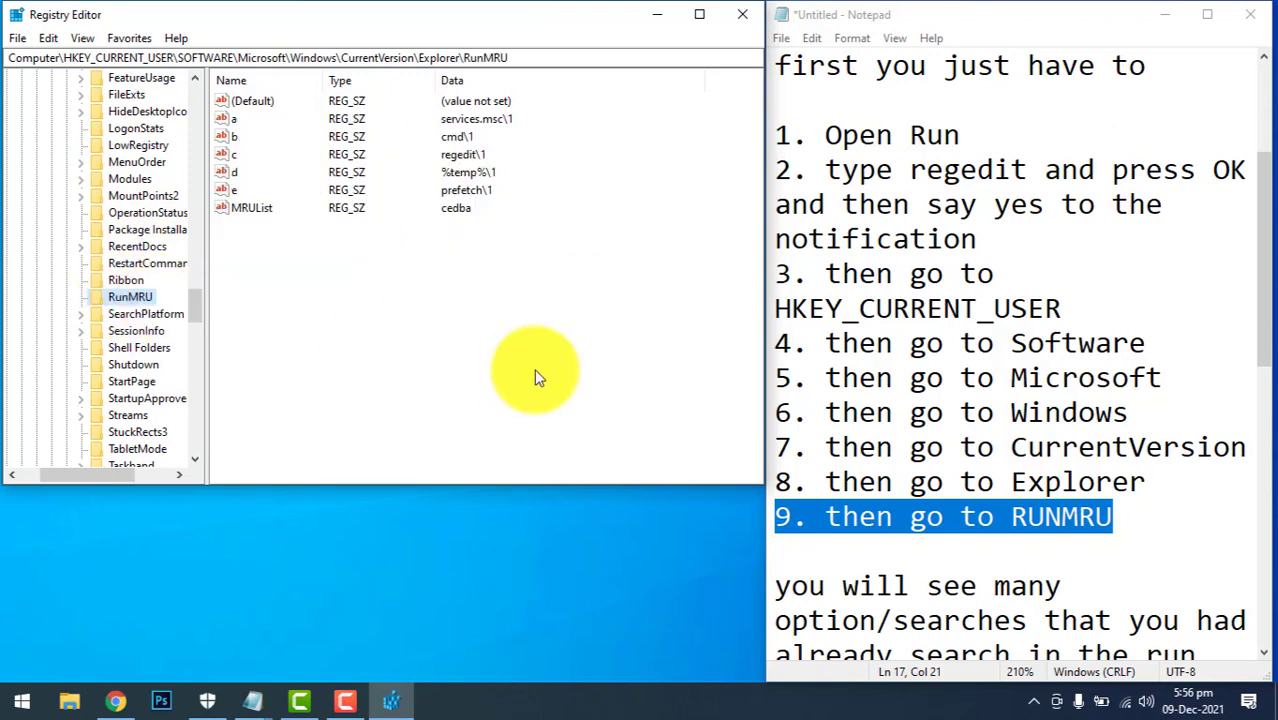
Read the notes below step 9 on choosing the Run search to delete and its corresponding letter.
{"action": "left_click_drag", "start_coordinate": [777, 586], "coordinate": [1240, 620]}
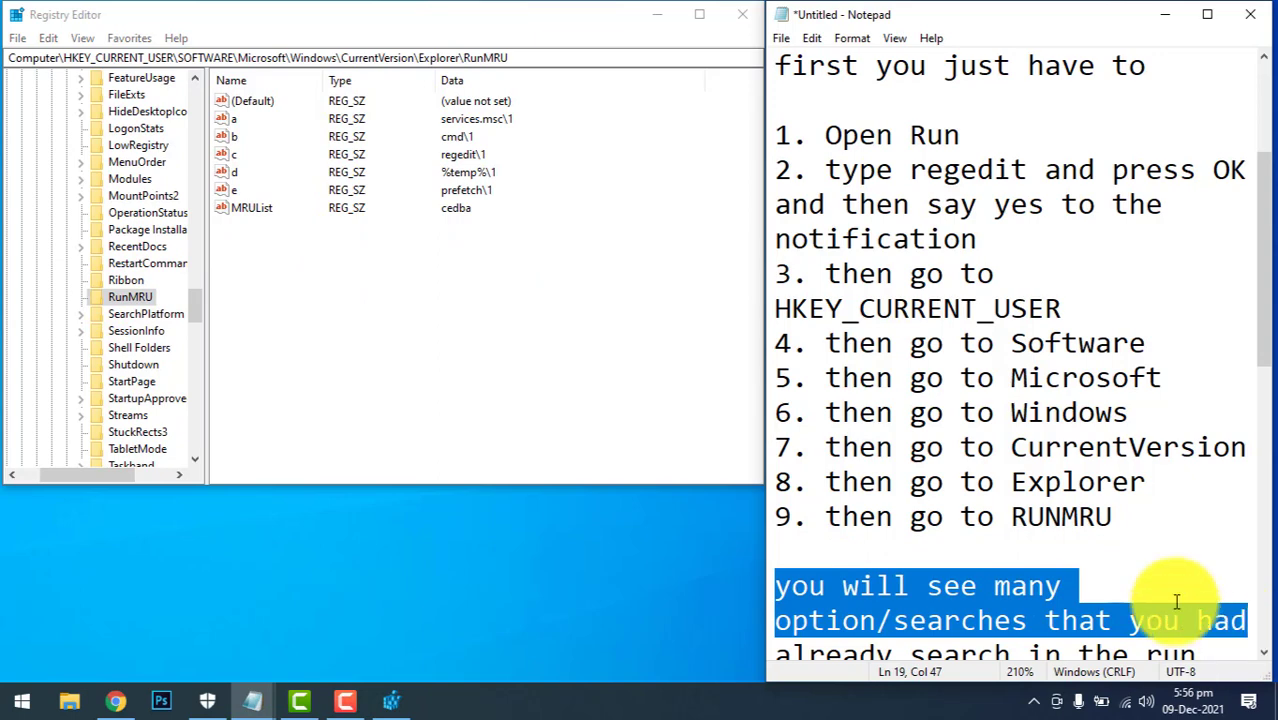
{"action": "scroll", "coordinate": [868, 420], "scroll_direction": "down", "scroll_amount": 2}
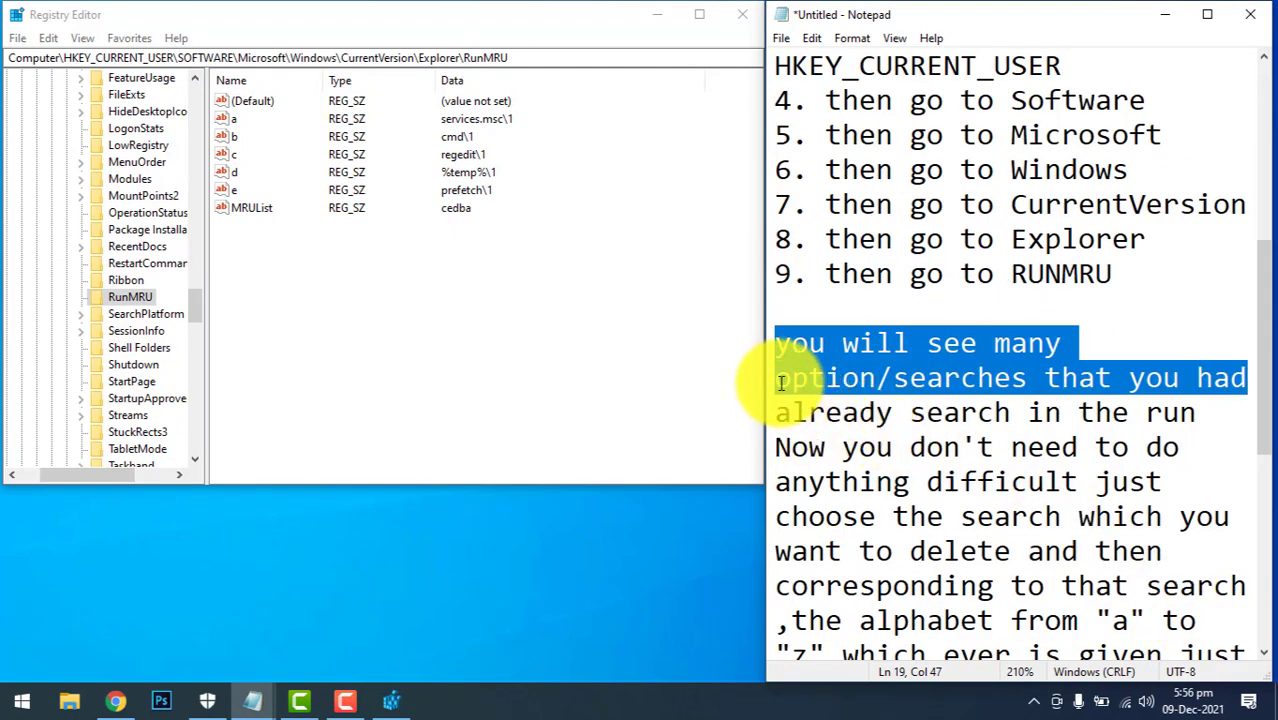
{"action": "left_click_drag", "start_coordinate": [776, 344], "coordinate": [1212, 618]}
{"action": "scroll", "coordinate": [1195, 610], "scroll_direction": "down", "scroll_amount": 2}
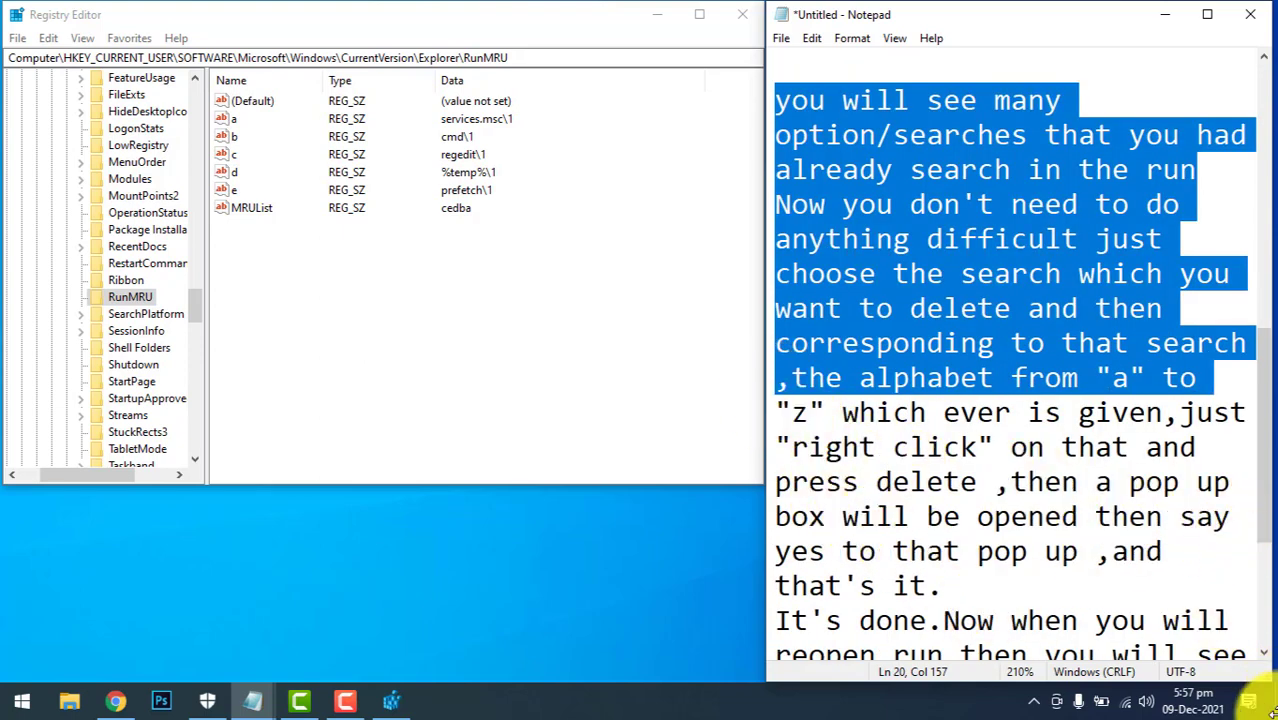
{"action": "left_click", "coordinate": [1264, 652]}
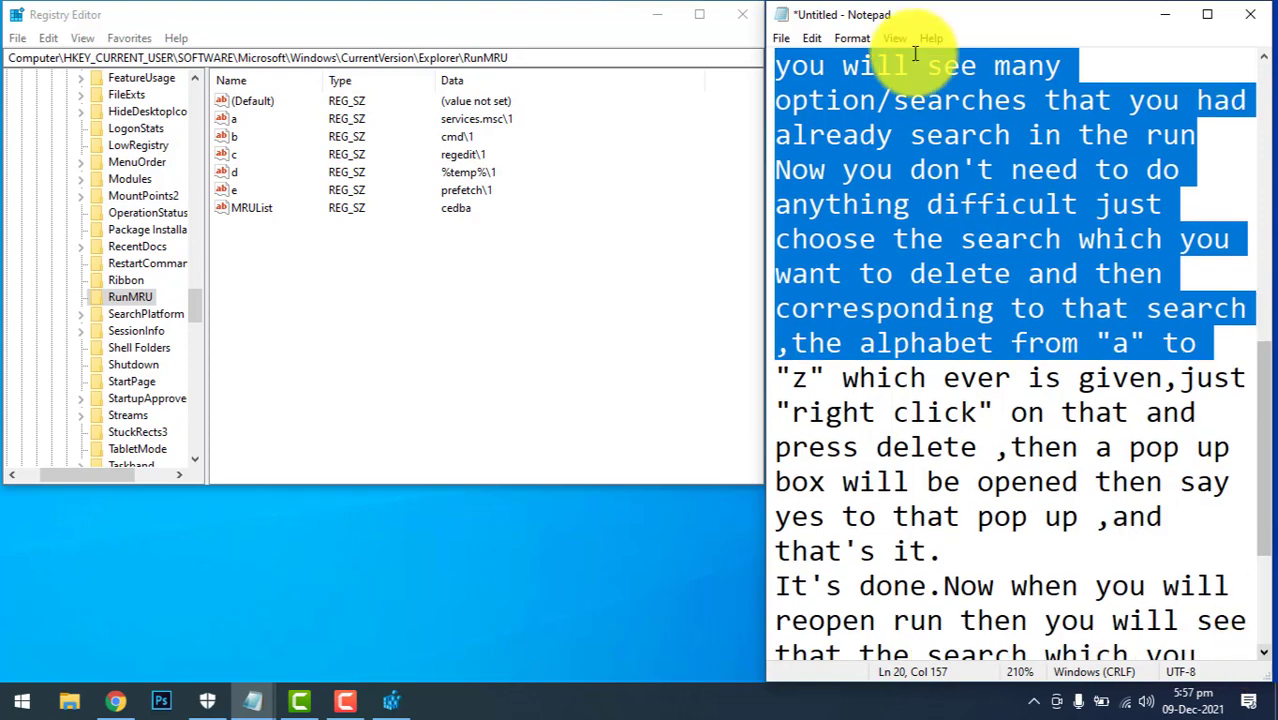
Read the remaining notes on deleting the lettered value, accepting the confirmation and checking Run again.
{"action": "left_click", "coordinate": [886, 36]}
{"action": "mouse_move", "coordinate": [900, 58]}
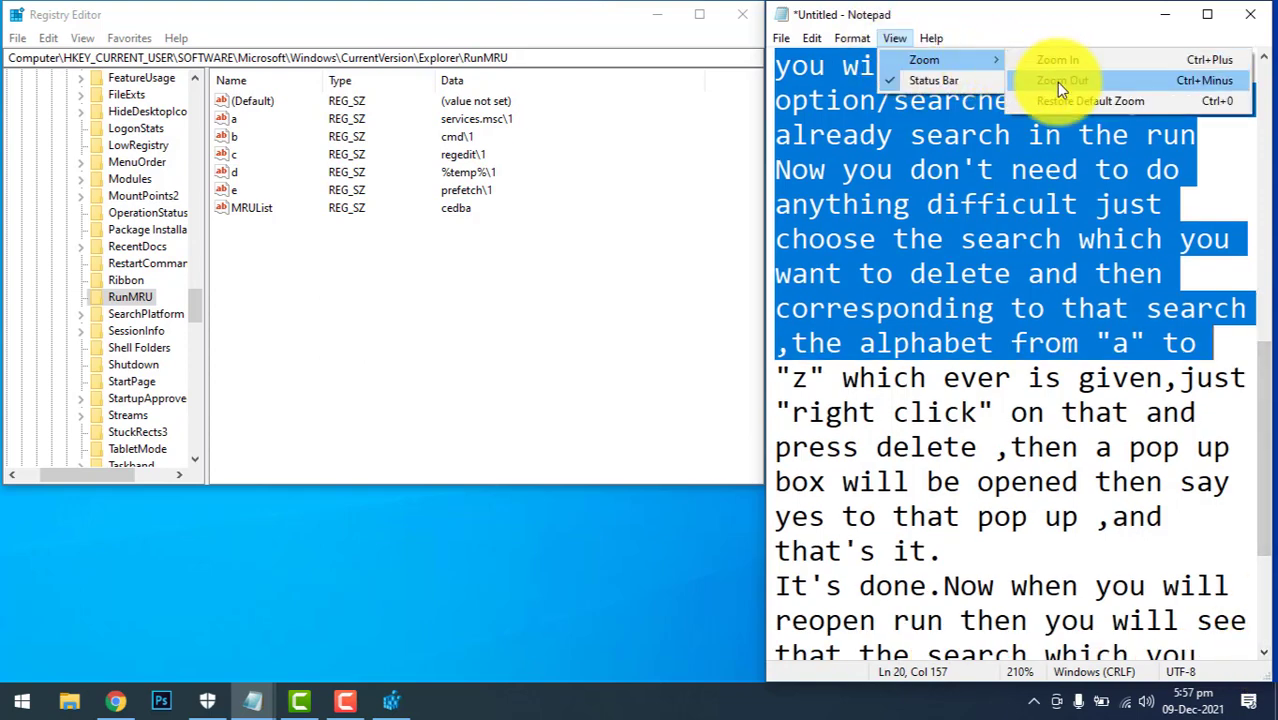
{"action": "left_click", "coordinate": [1056, 82]}
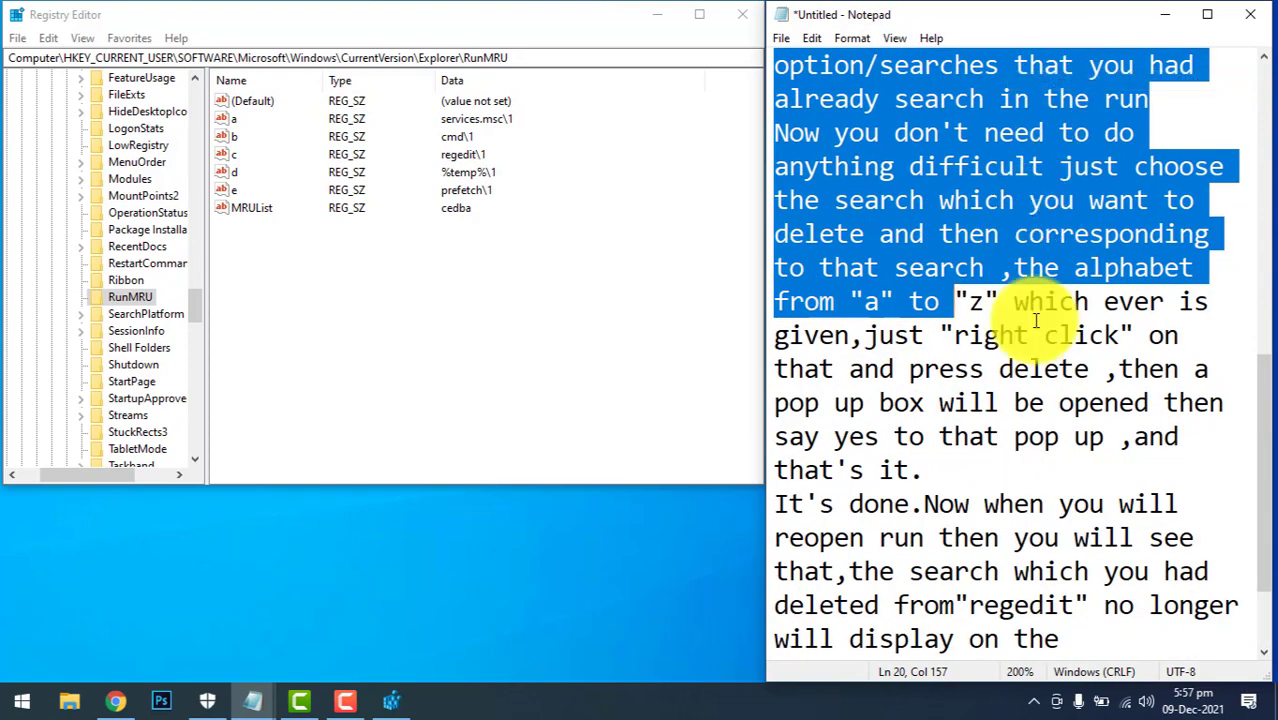
{"action": "scroll", "coordinate": [1036, 320], "scroll_direction": "down", "scroll_amount": 1}
{"action": "scroll", "coordinate": [970, 210], "scroll_direction": "up", "scroll_amount": 2}
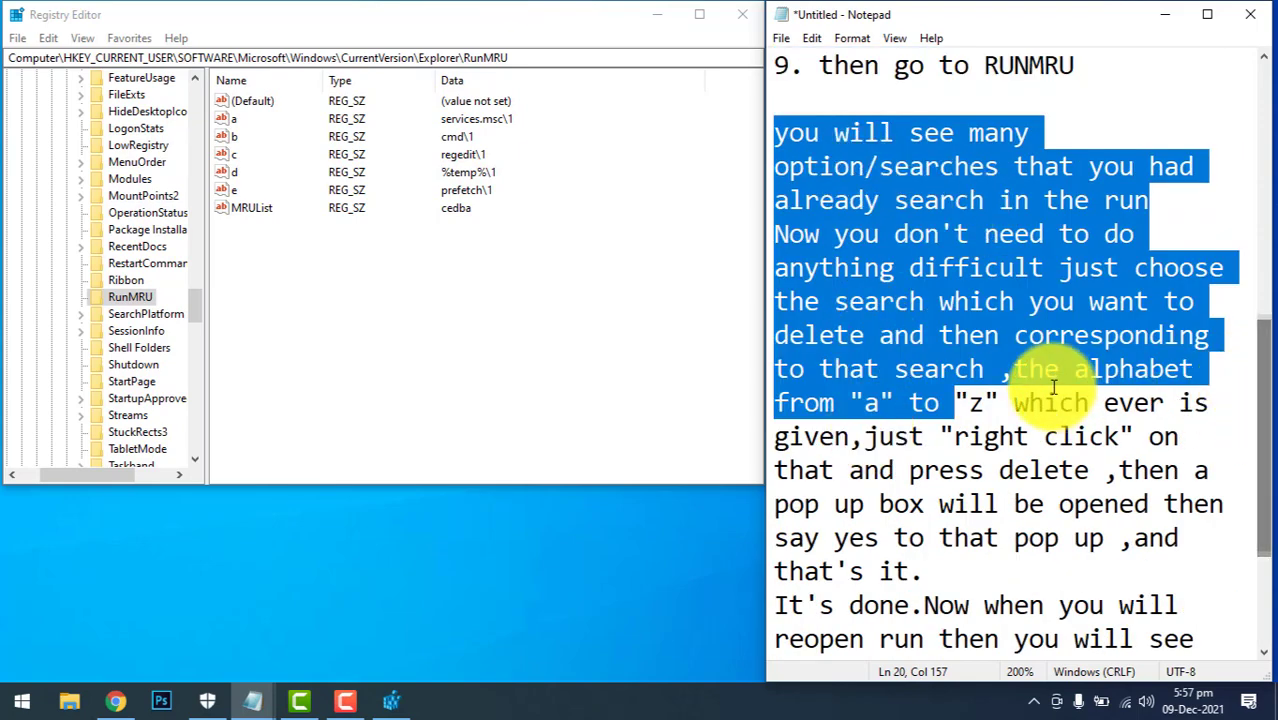
{"action": "left_click", "coordinate": [960, 402]}
{"action": "left_click_drag", "start_coordinate": [955, 402], "coordinate": [1165, 505]}
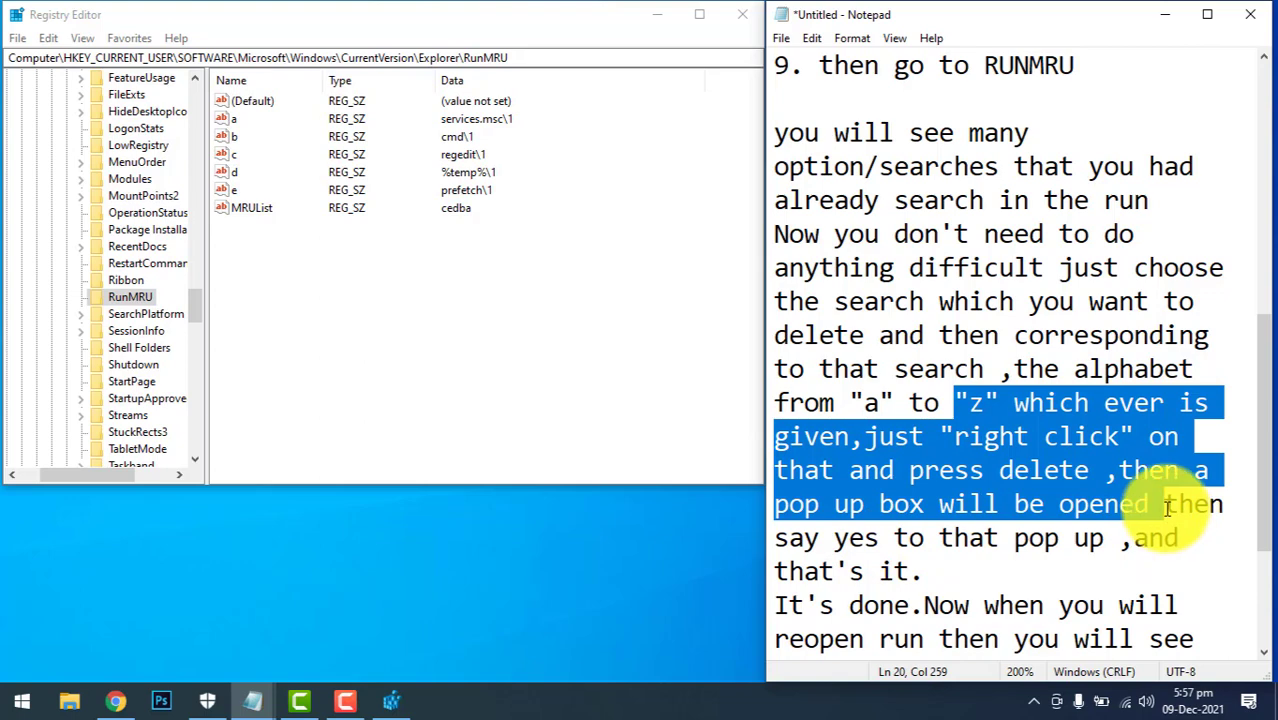
{"action": "left_click_drag", "start_coordinate": [1165, 505], "coordinate": [1197, 607]}
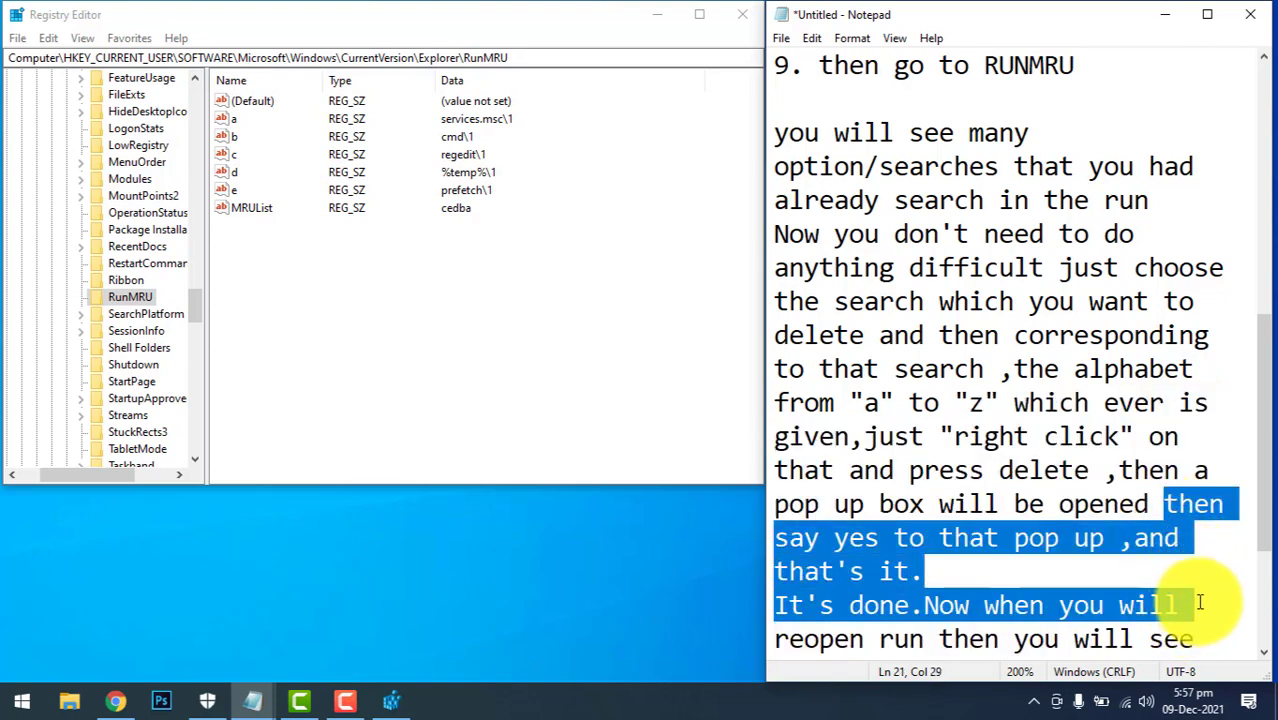
{"action": "scroll", "coordinate": [1200, 602], "scroll_direction": "down", "scroll_amount": 3}
{"action": "left_click", "coordinate": [908, 402]}
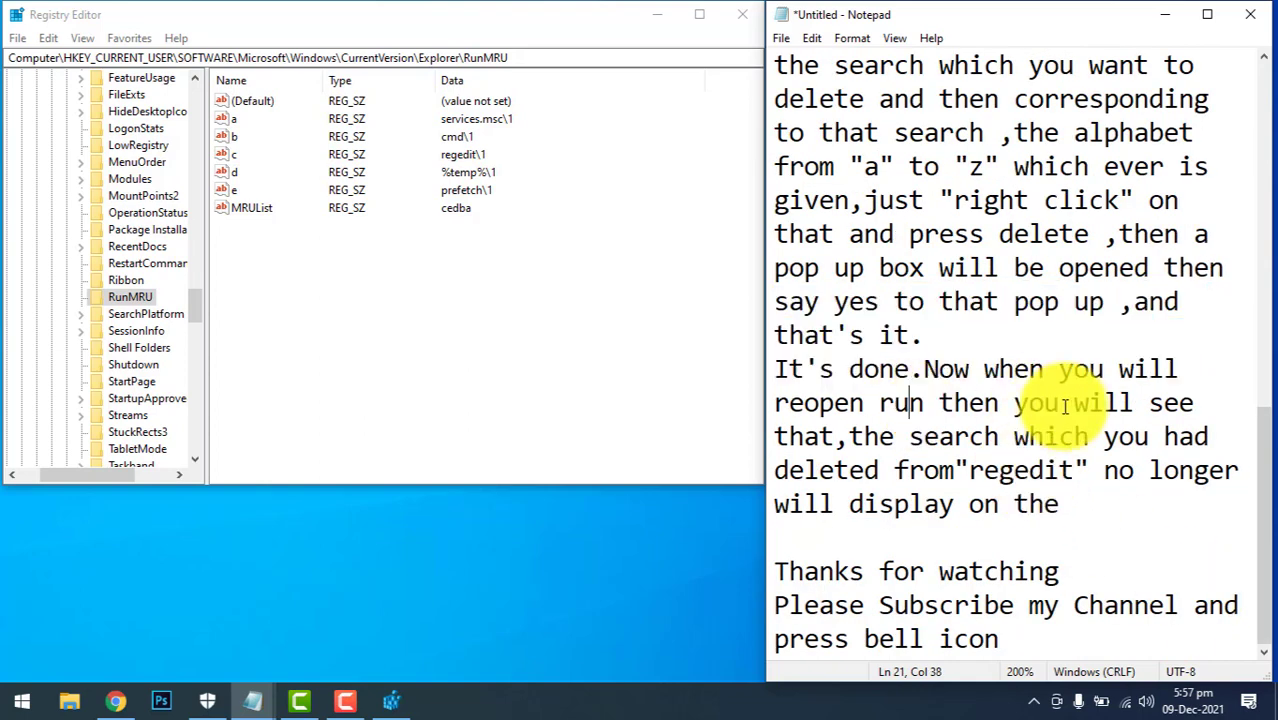
{"action": "left_click_drag", "start_coordinate": [772, 443], "coordinate": [1133, 512]}
{"action": "left_click", "coordinate": [1118, 507]}
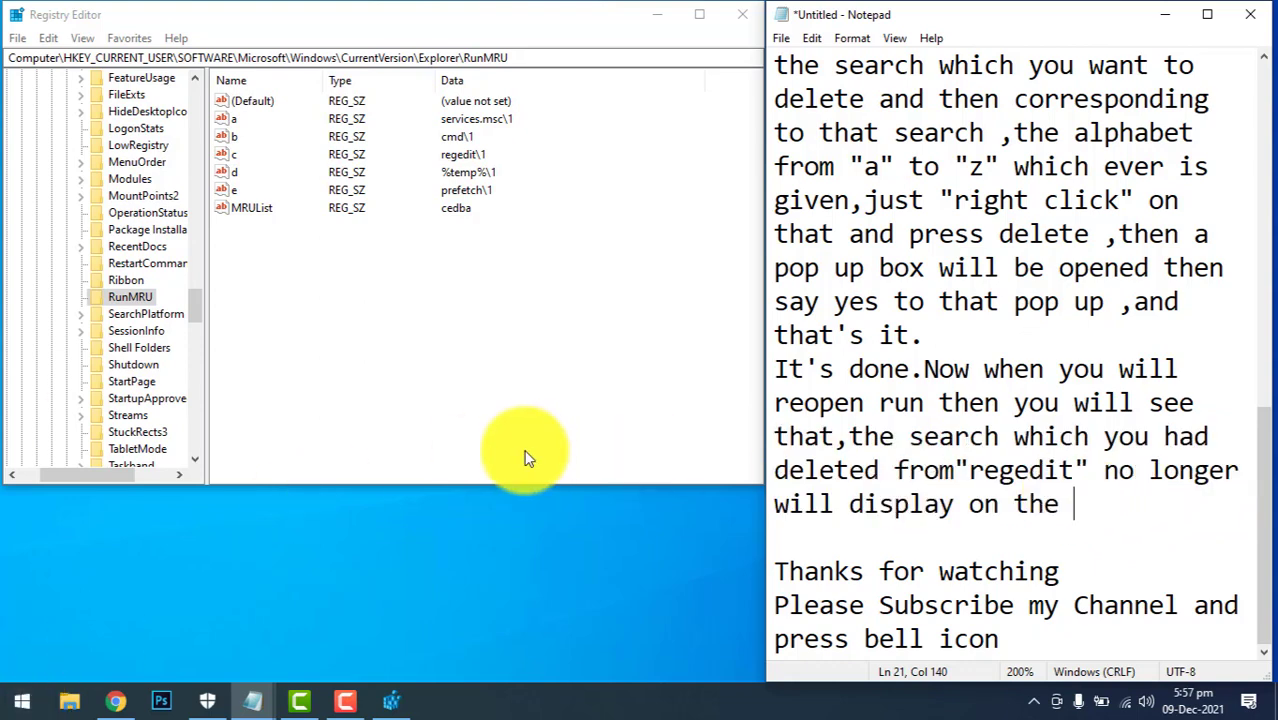
Open the Run dialog and compare its history list with the values in the RunMRU key.
{"action": "key", "text": "super+r"}
{"action": "left_click", "coordinate": [365, 583]}
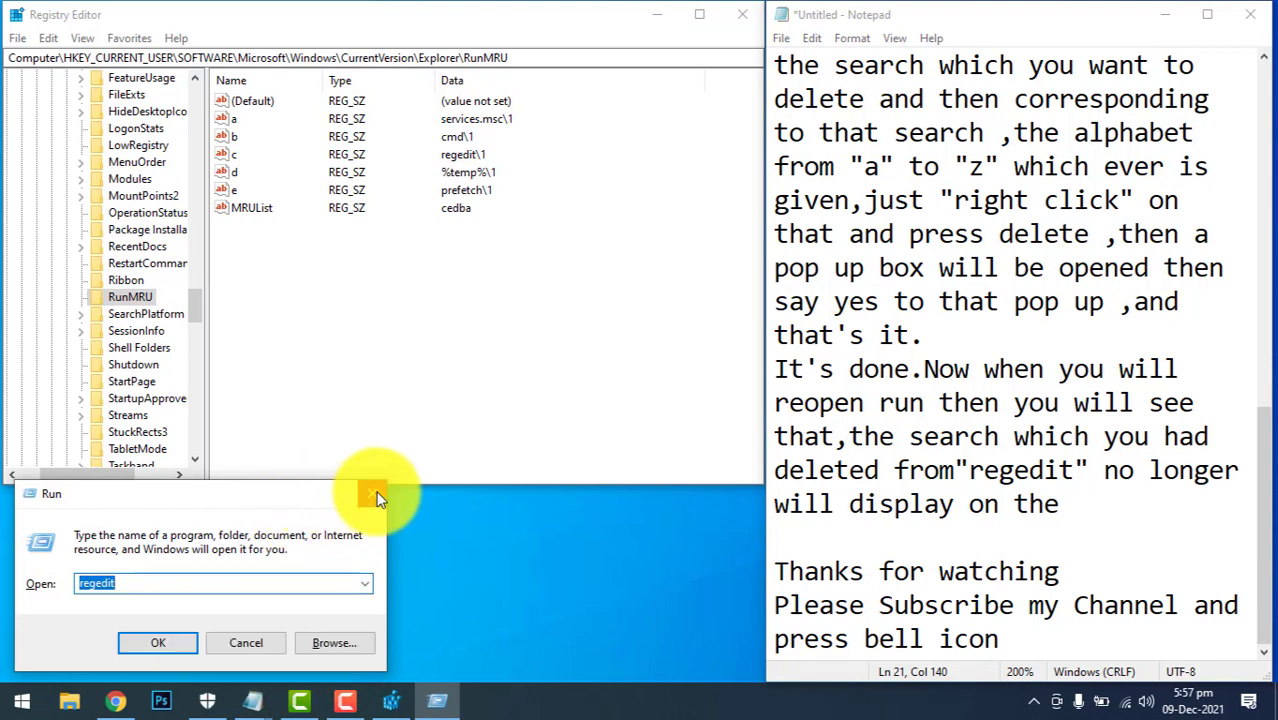
{"action": "left_click", "coordinate": [366, 587]}
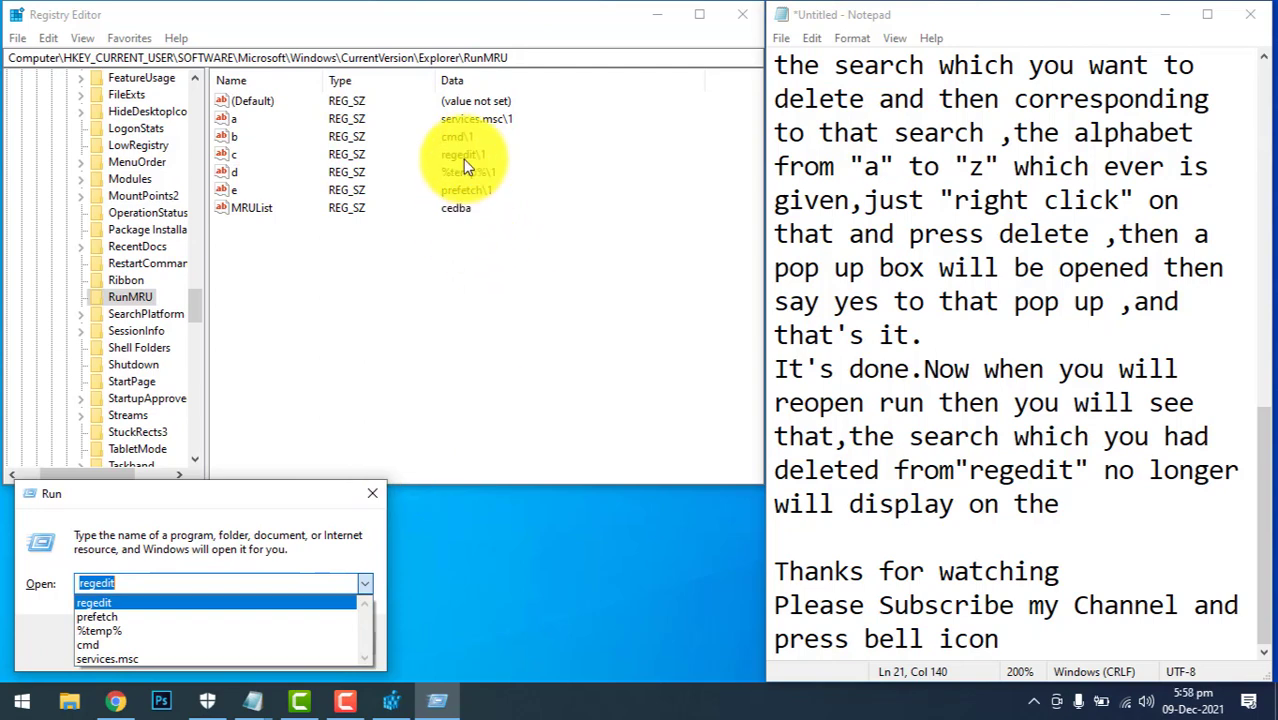
{"action": "left_click", "coordinate": [489, 233]}
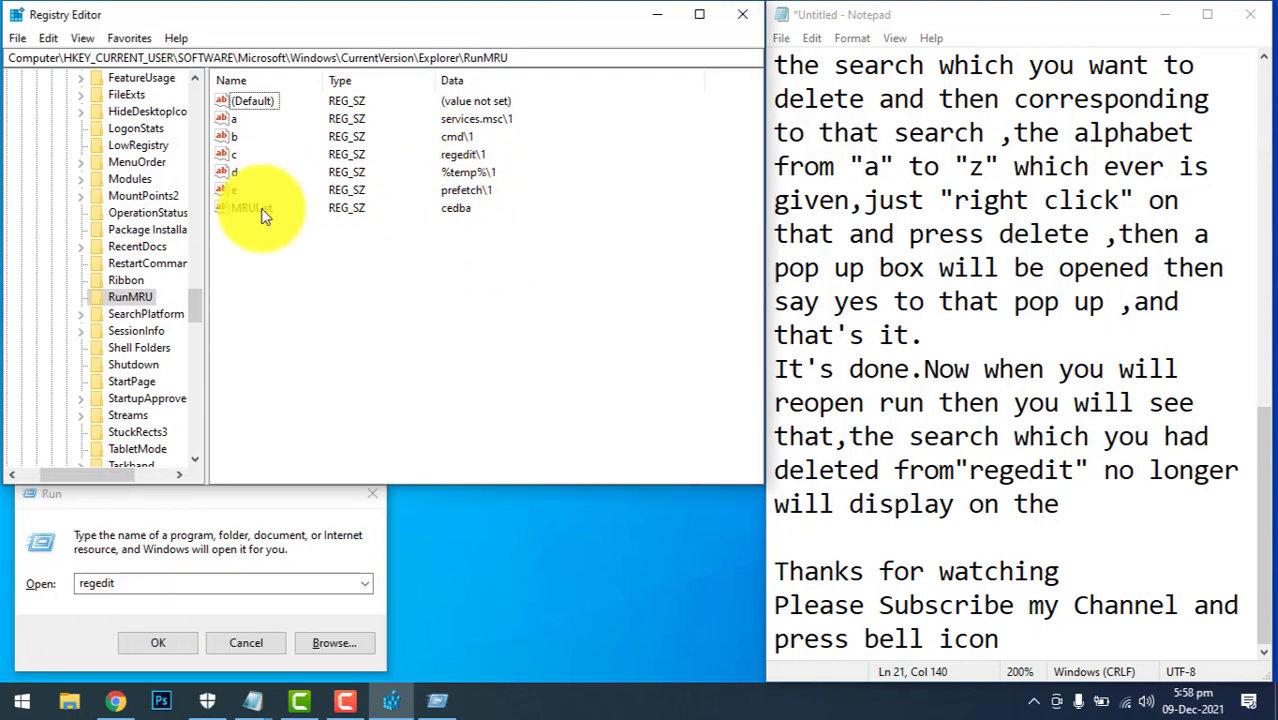
Delete the values e (prefetch) and d (%temp%) from the RunMRU key, confirming each deletion.
{"action": "right_click", "coordinate": [224, 189]}
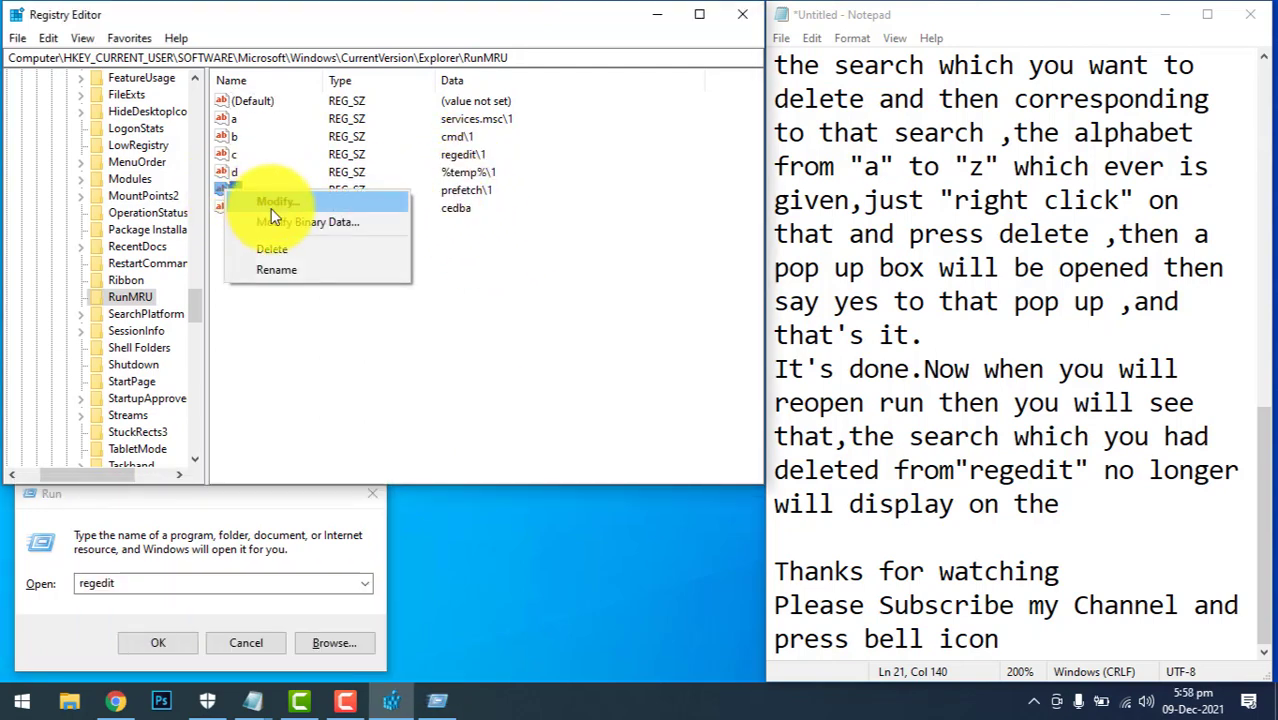
{"action": "left_click", "coordinate": [294, 257]}
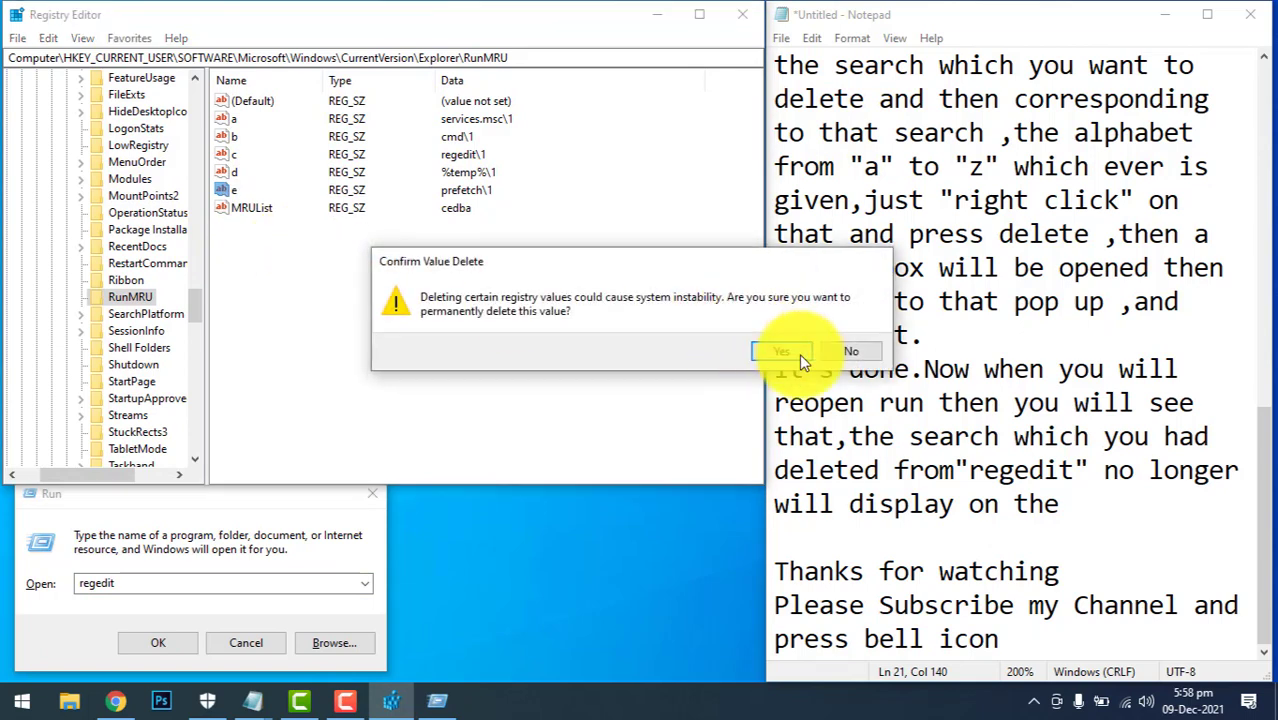
{"action": "left_click", "coordinate": [799, 353]}
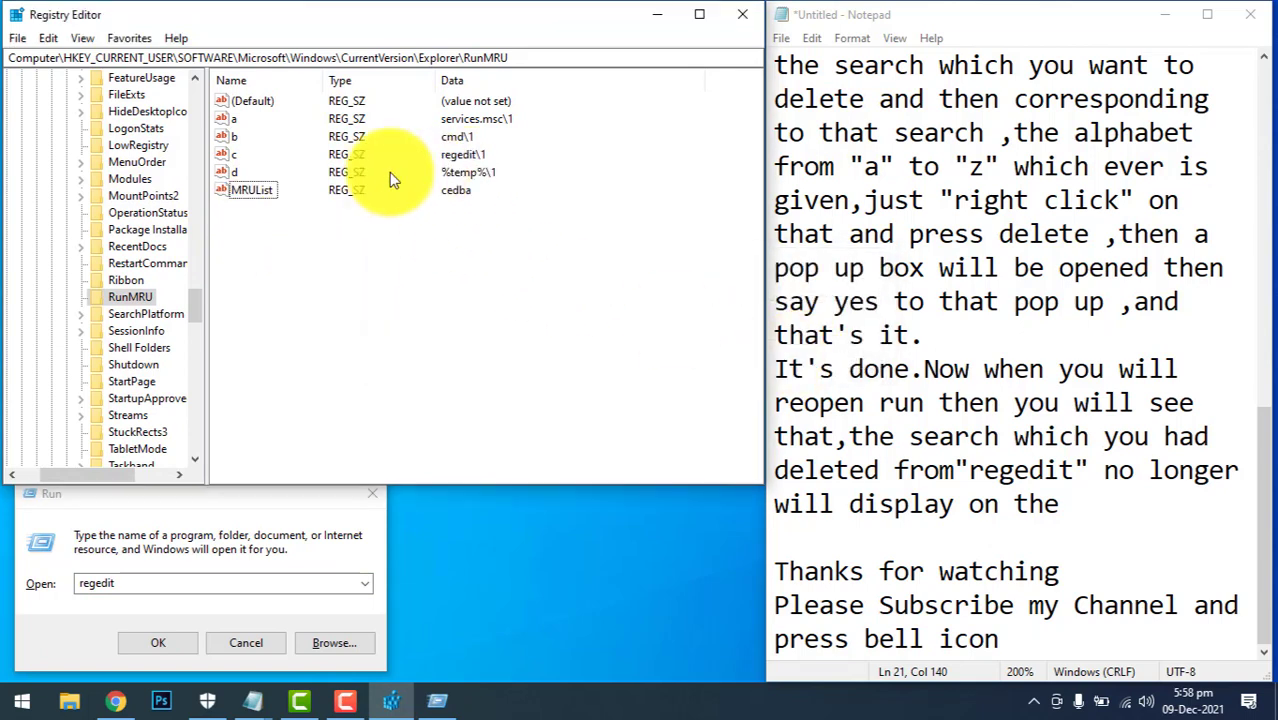
{"action": "right_click", "coordinate": [235, 171]}
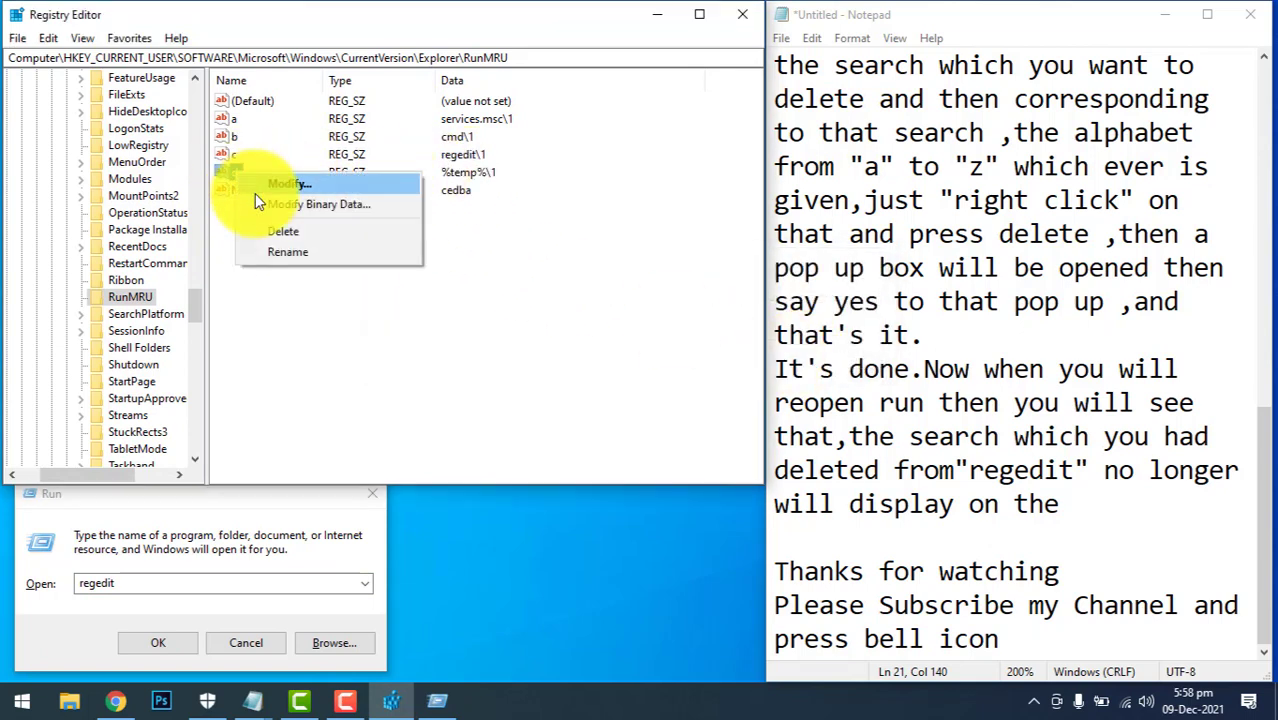
{"action": "left_click", "coordinate": [277, 229]}
{"action": "left_click", "coordinate": [813, 352]}
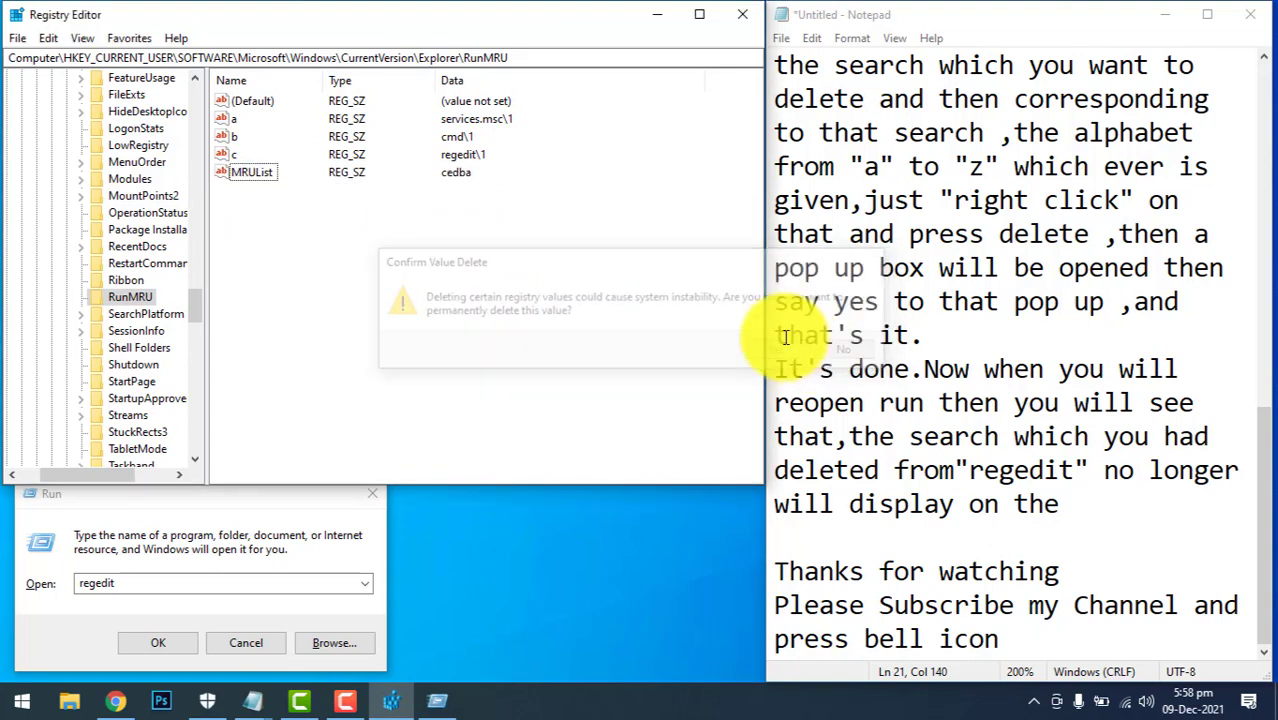
Delete the values c (regedit) and b (cmd) from the RunMRU key, confirming each deletion.
{"action": "right_click", "coordinate": [225, 156]}
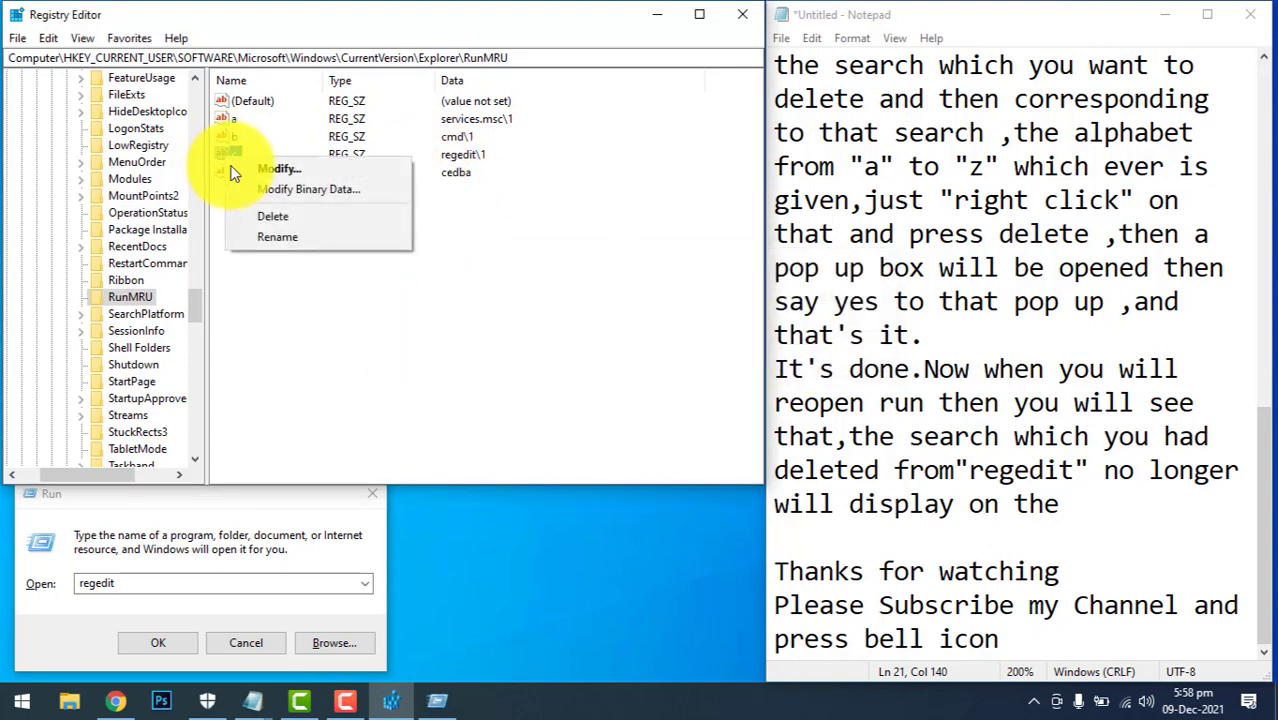
{"action": "left_click", "coordinate": [267, 214]}
{"action": "left_click", "coordinate": [783, 356]}
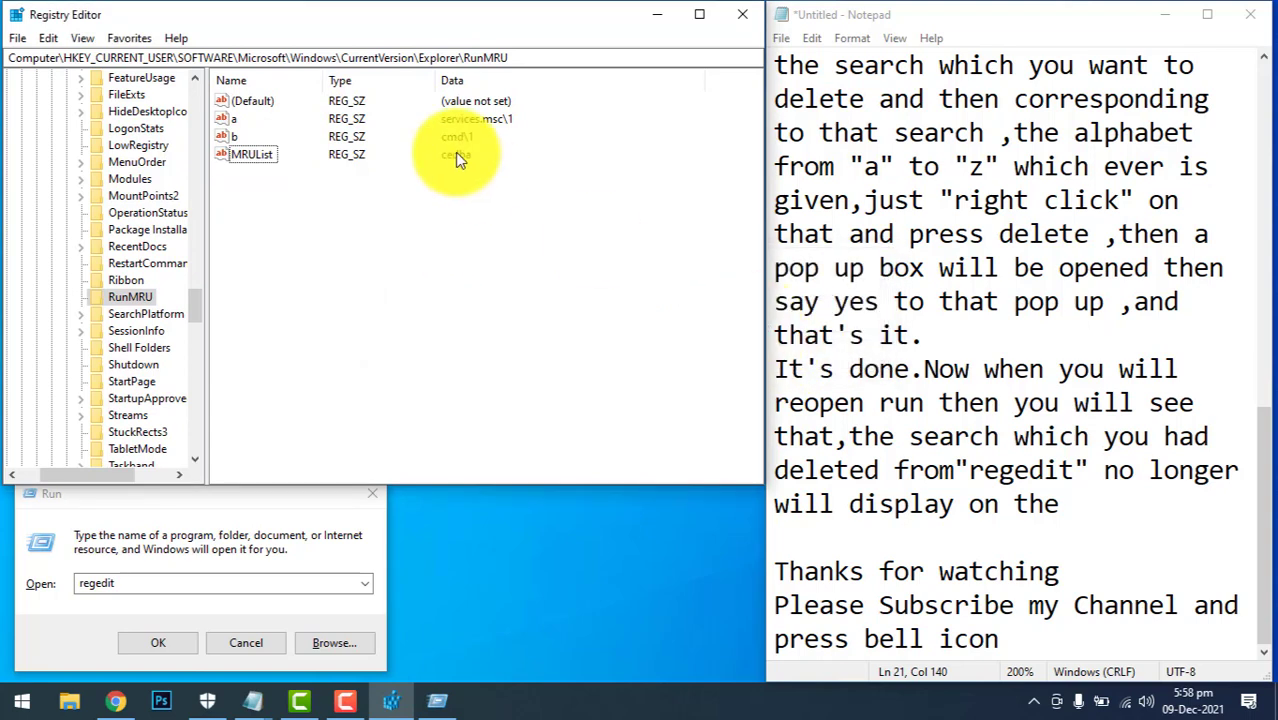
{"action": "right_click", "coordinate": [236, 136]}
{"action": "left_click", "coordinate": [294, 194]}
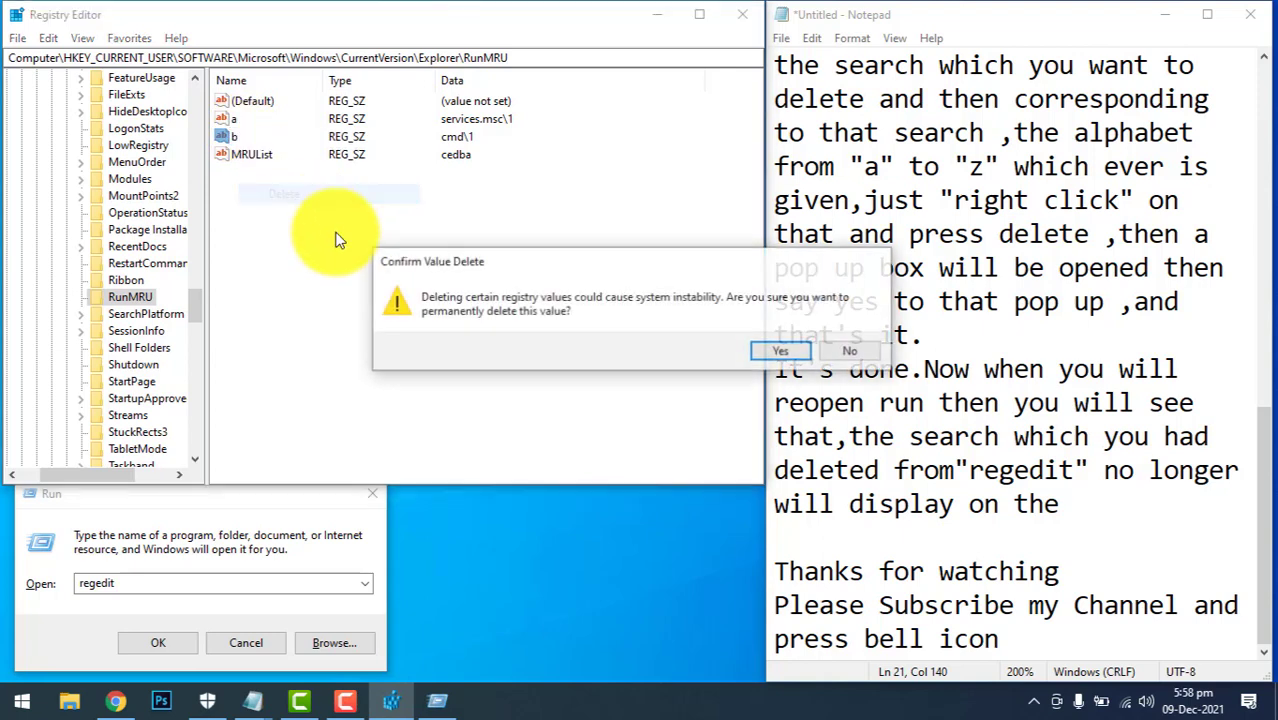
{"action": "left_click", "coordinate": [775, 352]}
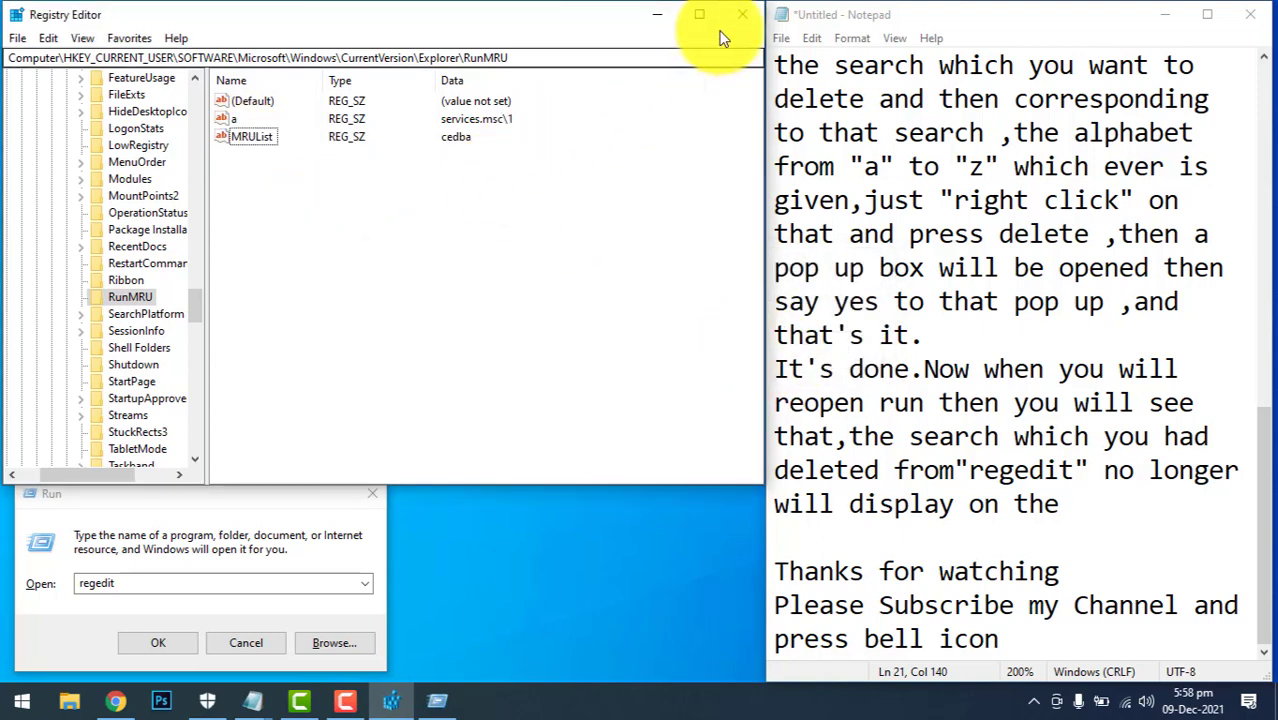
Close Registry Editor and the Run dialog that was opened before the values were deleted.
{"action": "left_click", "coordinate": [854, 511]}
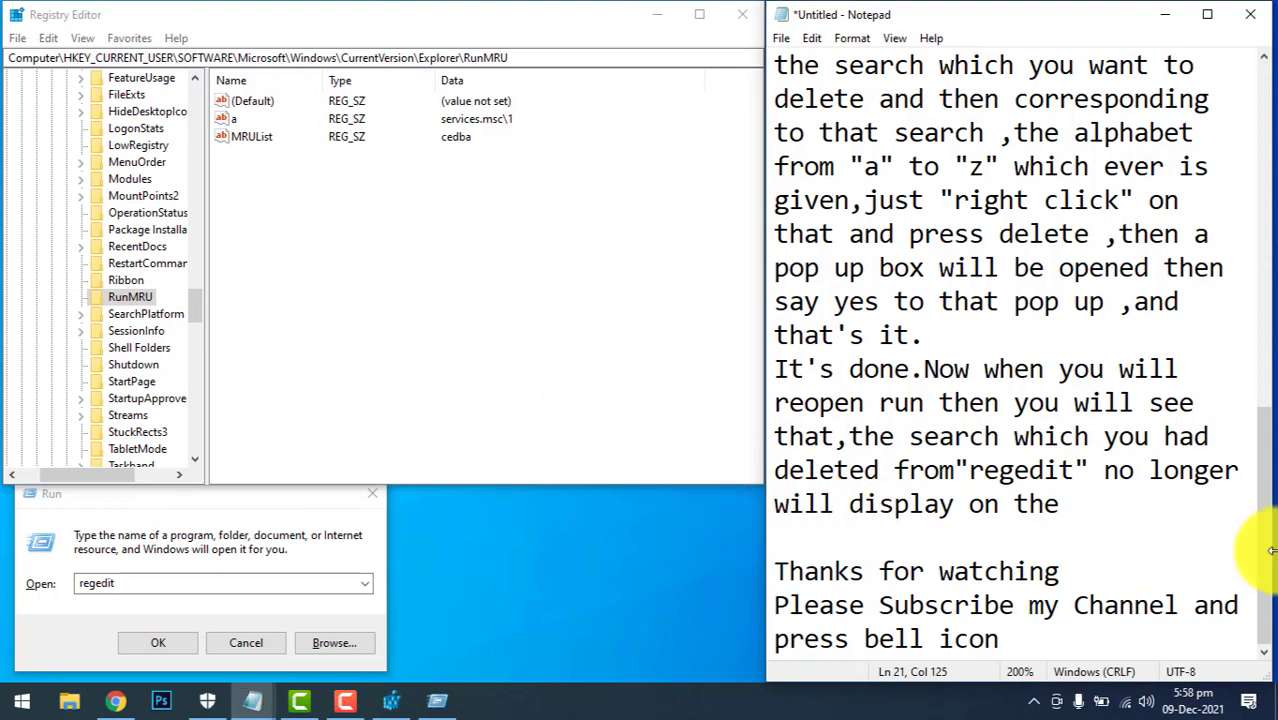
{"action": "scroll", "coordinate": [1258, 510], "scroll_direction": "up", "scroll_amount": 1}
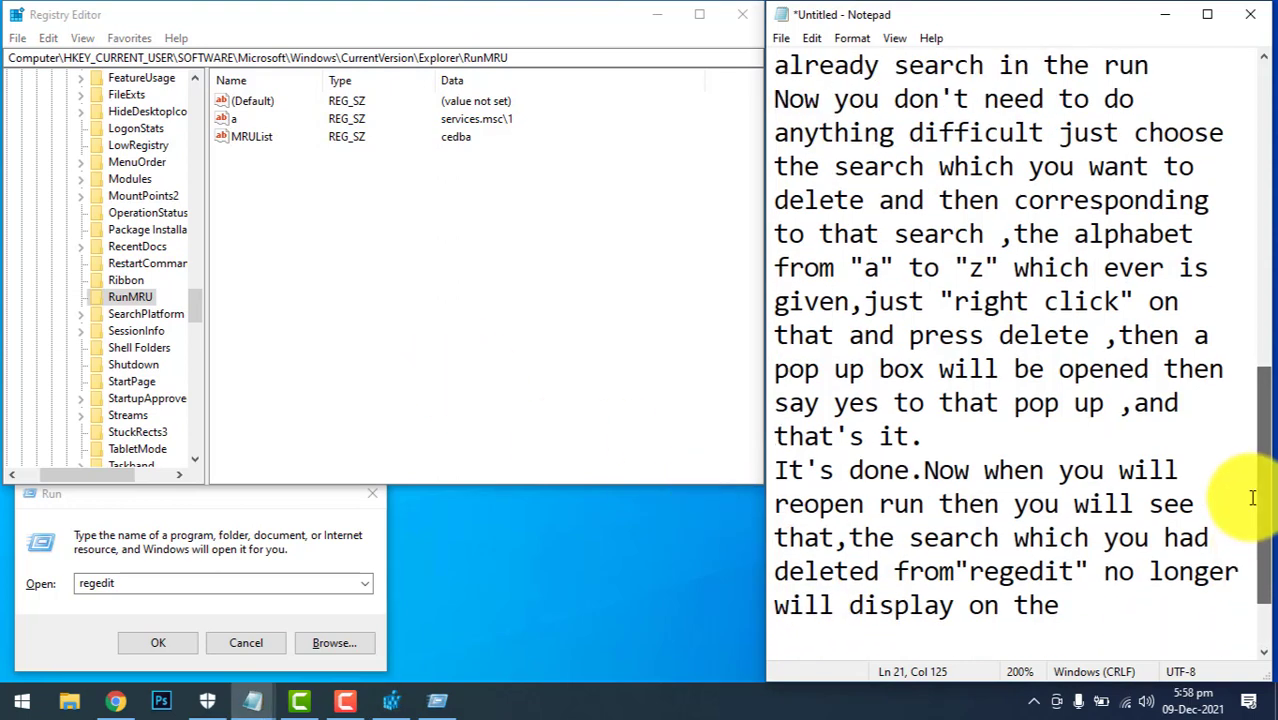
{"action": "scroll", "coordinate": [1256, 505], "scroll_direction": "up", "scroll_amount": 1}
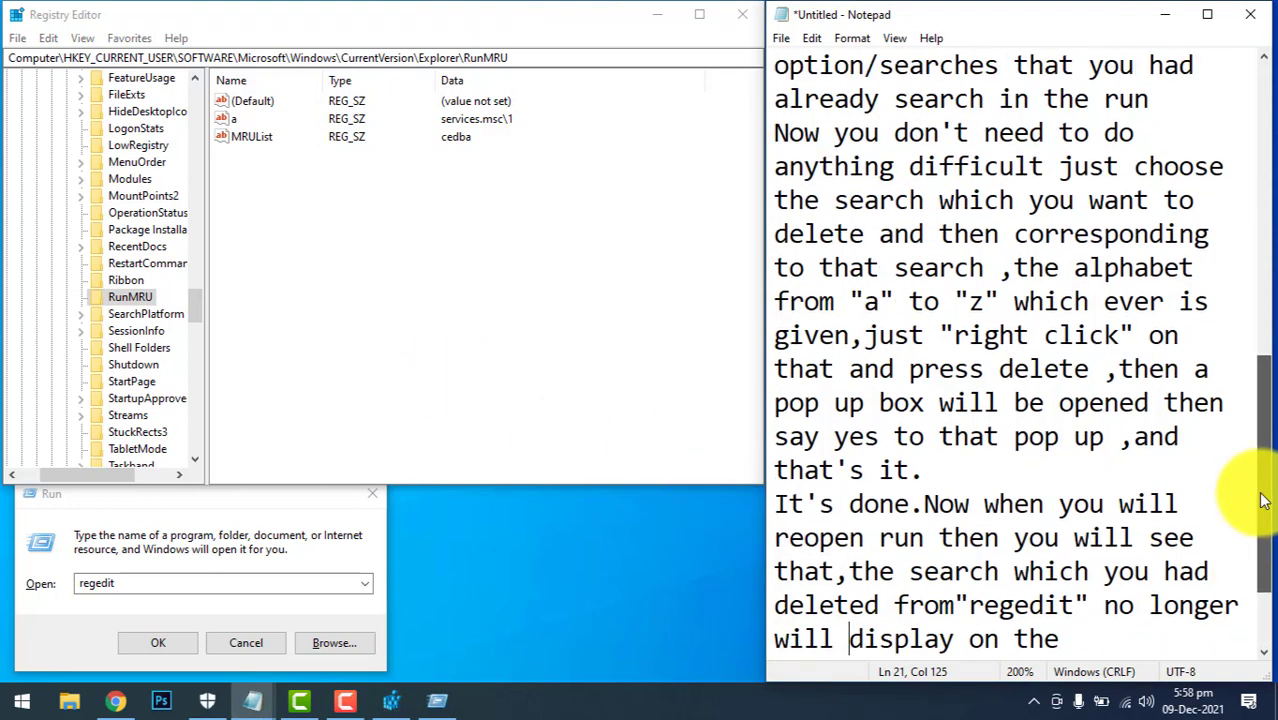
{"action": "left_click", "coordinate": [738, 26]}
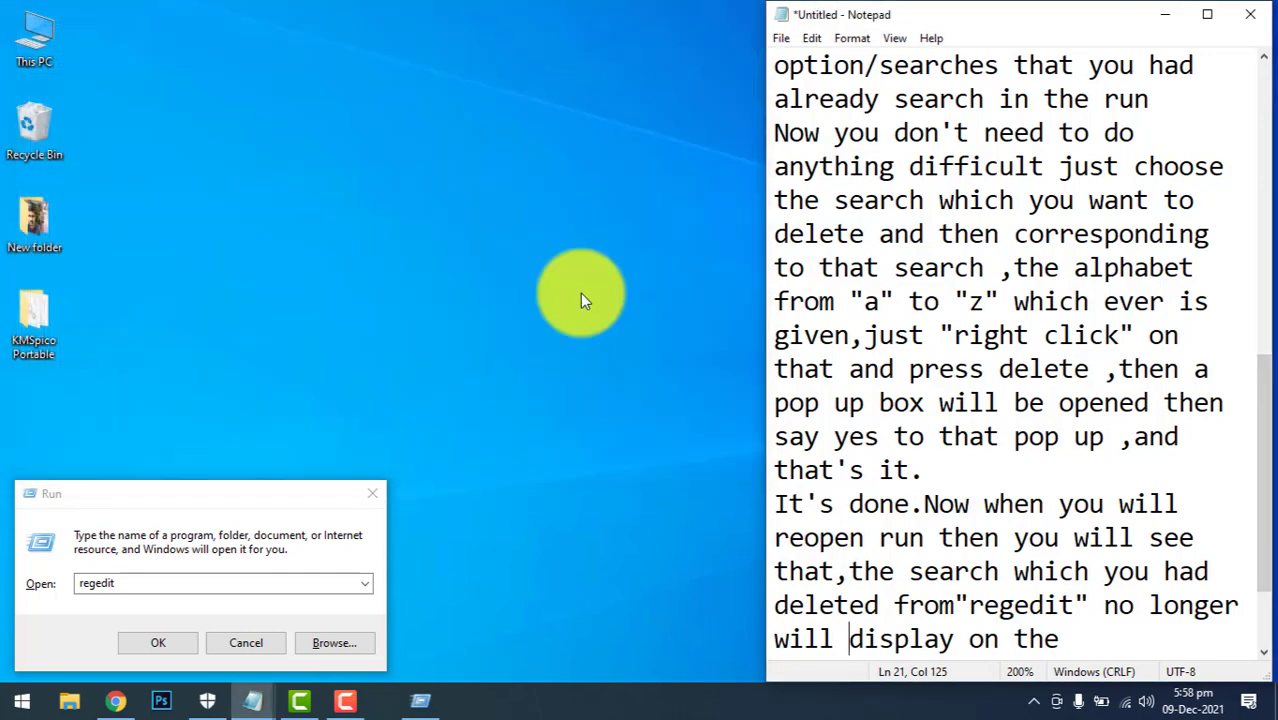
{"action": "left_click", "coordinate": [366, 583]}
{"action": "left_click", "coordinate": [372, 493]}
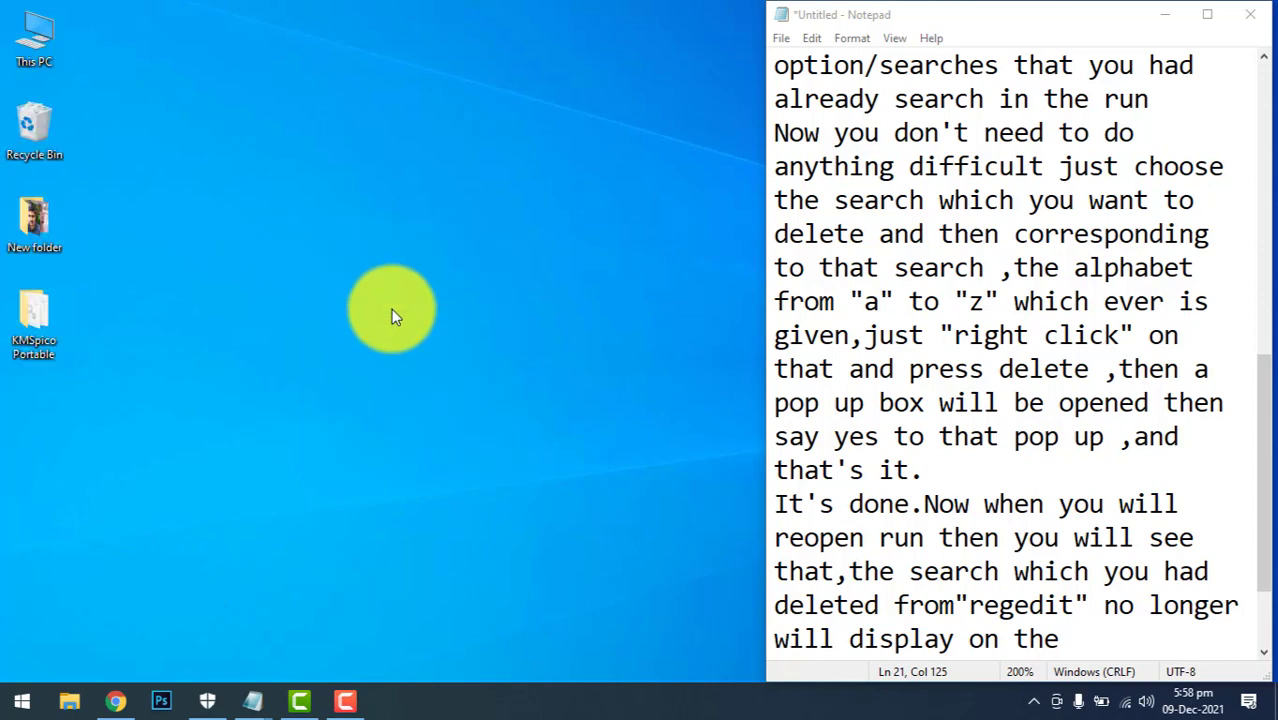
Reopen the Run dialog, check its history list for the deleted entries, and dismiss the dialog.
{"action": "key", "text": "super+r"}
{"action": "left_click", "coordinate": [368, 584]}
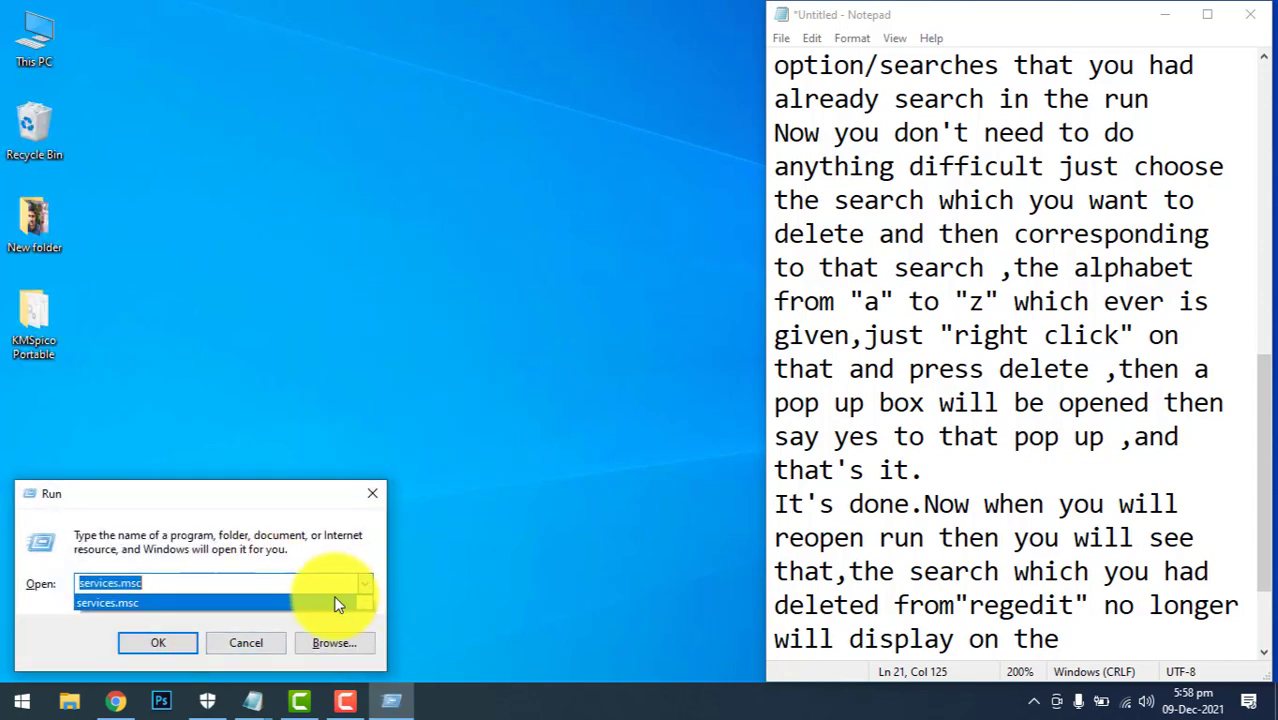
{"action": "left_click", "coordinate": [364, 584]}
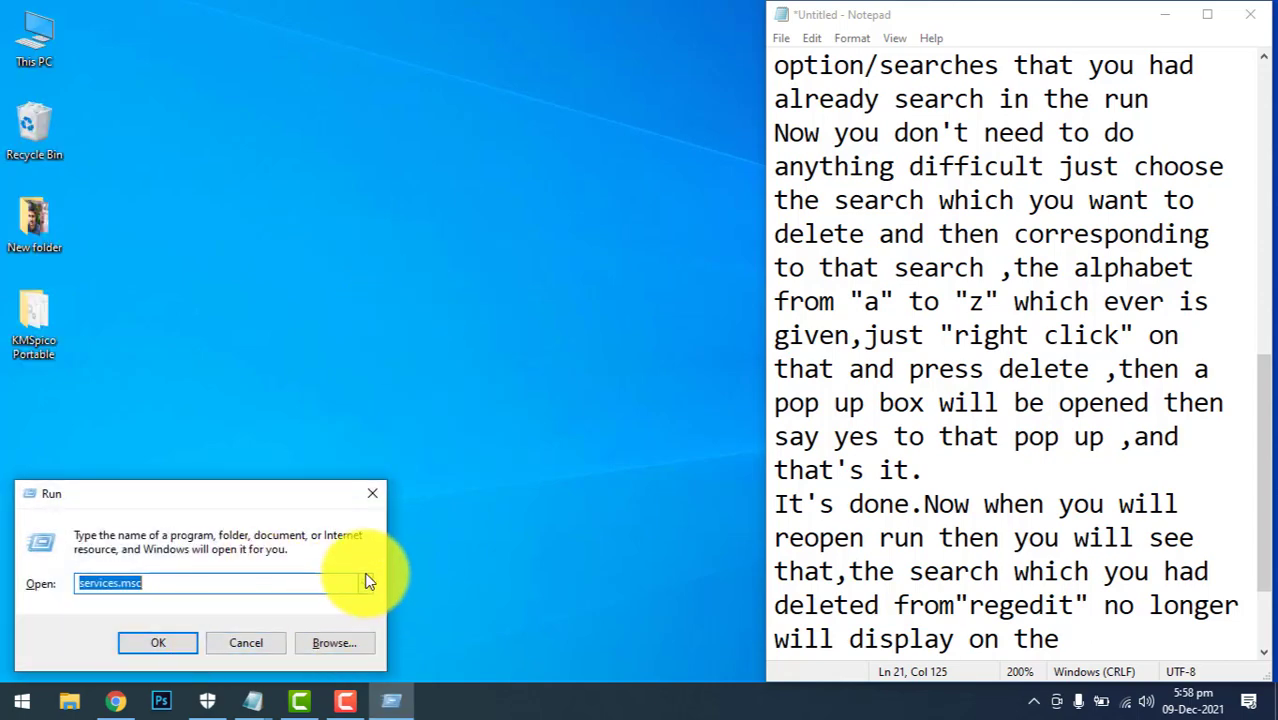
{"action": "left_click", "coordinate": [364, 584]}
{"action": "left_click", "coordinate": [258, 646]}
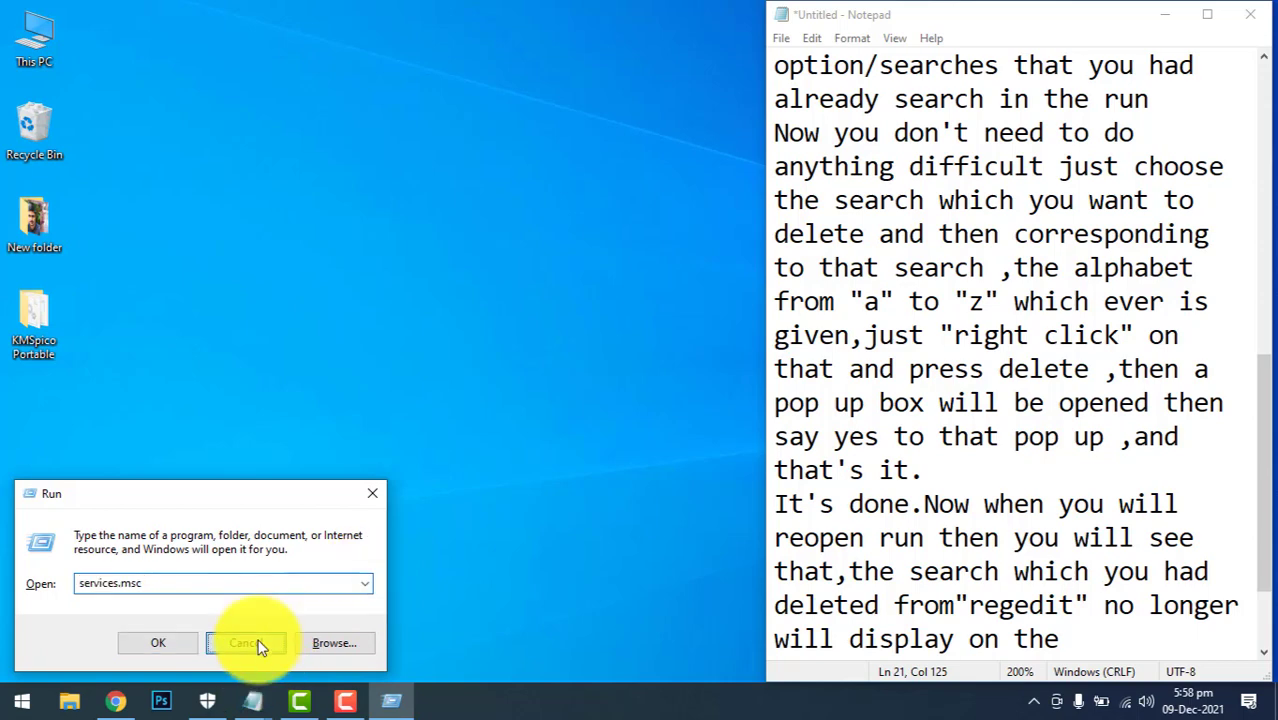
{"action": "left_click", "coordinate": [258, 646]}
Find the Run app by searching Windows for "run", open it and inspect its history list once more.
{"action": "key", "text": "super"}
{"action": "type", "text": "run"}
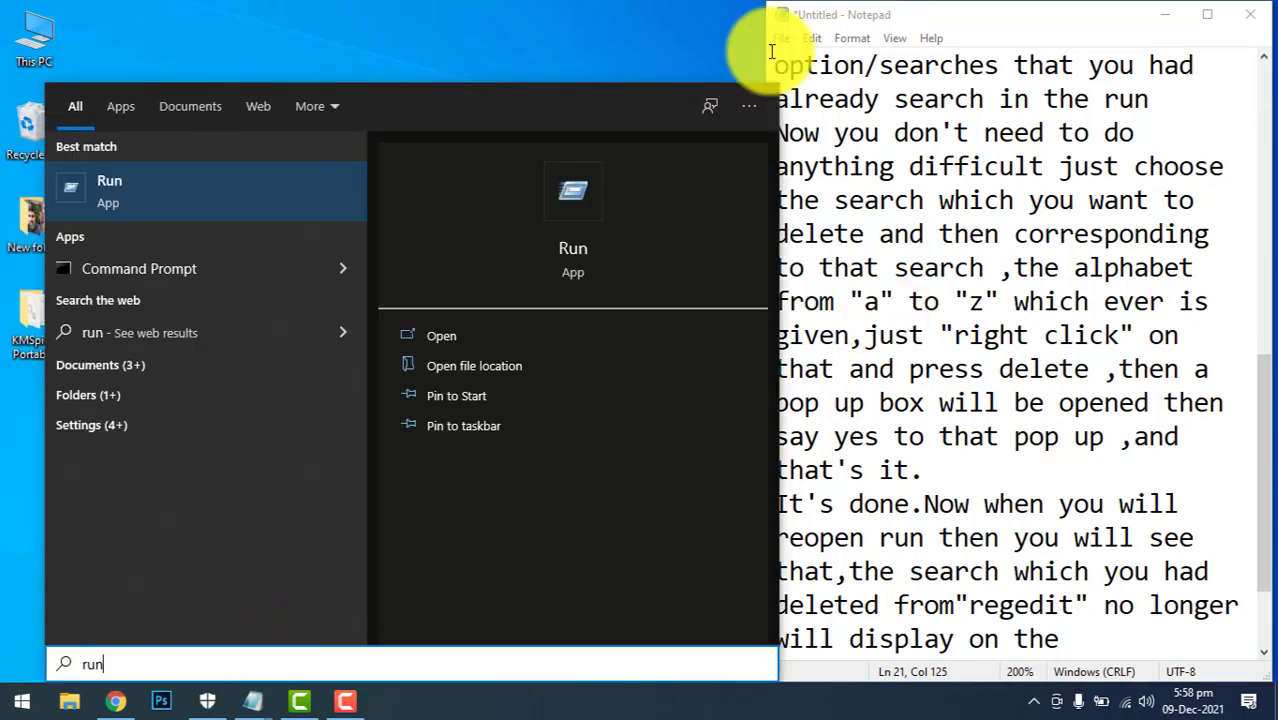
{"action": "left_click", "coordinate": [111, 176]}
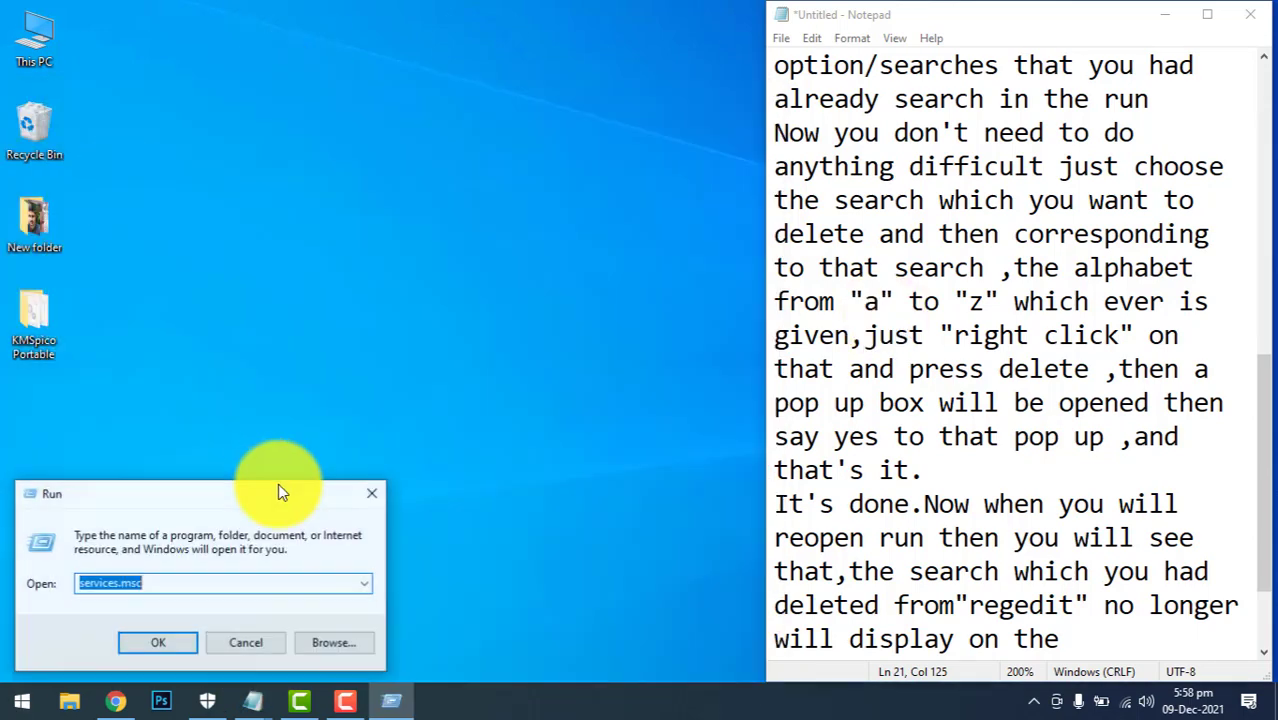
{"action": "left_click", "coordinate": [362, 584]}
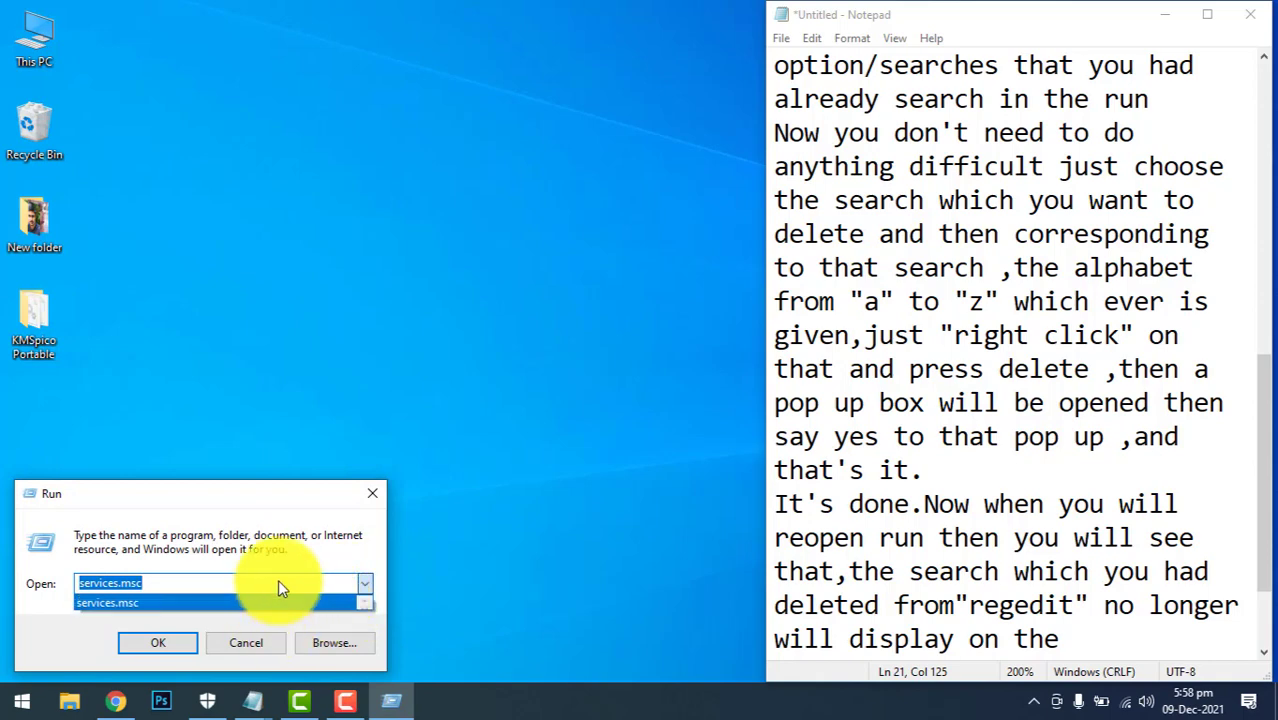
{"action": "left_click", "coordinate": [285, 527]}
Go to the end of the Notepad notes and highlight the closing thank-you and subscribe lines.
{"action": "left_click", "coordinate": [790, 598]}
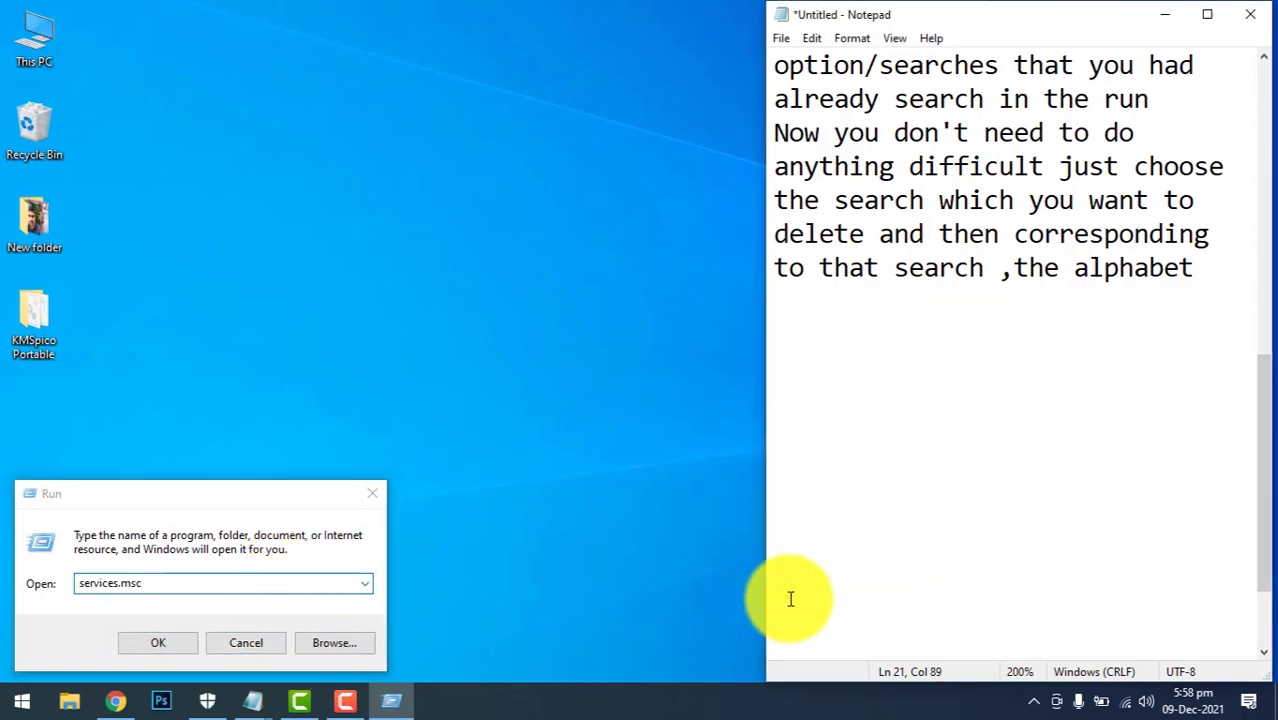
{"action": "scroll", "coordinate": [788, 592], "scroll_direction": "down", "scroll_amount": 2}
{"action": "left_click_drag", "start_coordinate": [775, 571], "coordinate": [1184, 642]}
{"action": "left_click", "coordinate": [1001, 642]}
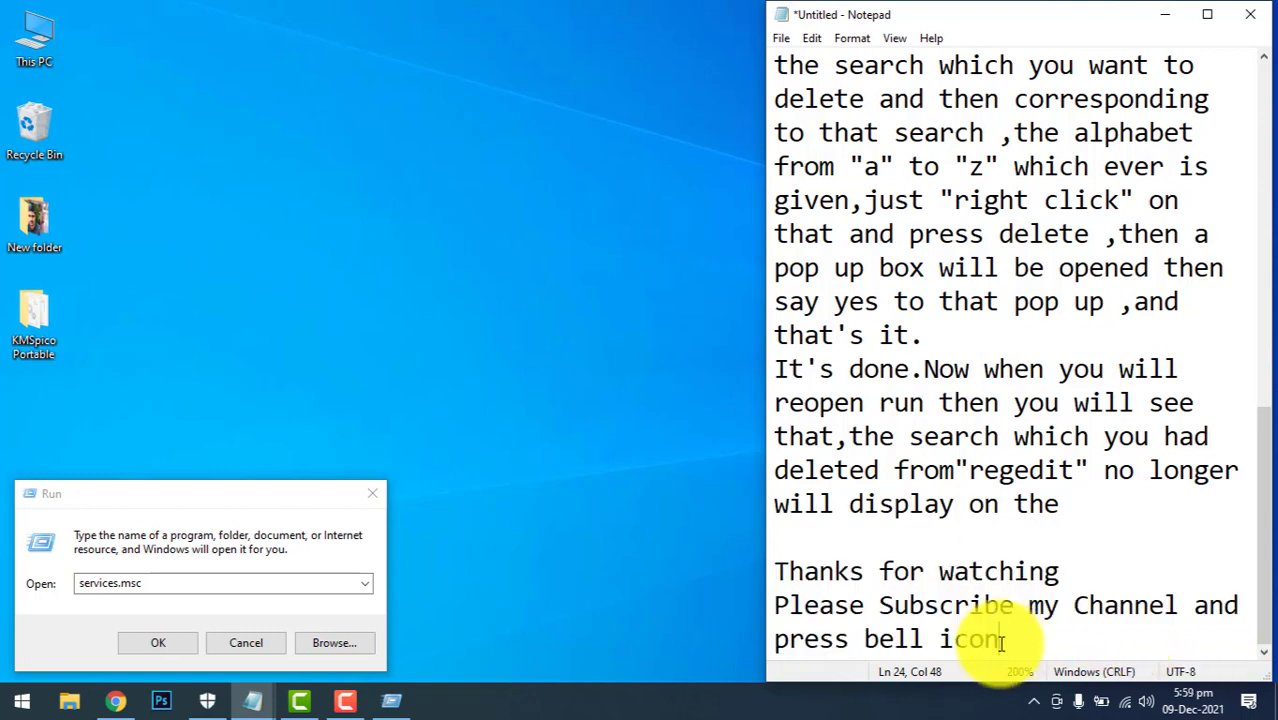